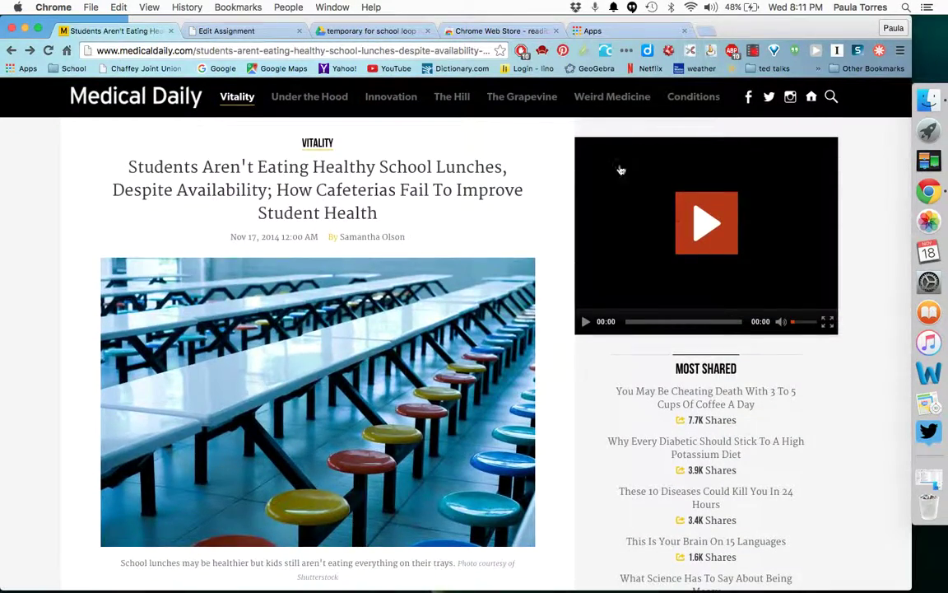
Look through the Medical Daily article on healthy school lunches, down to the comments section and back to its headline
mouse_move(643, 98)
scroll(804, 521, down, 5)
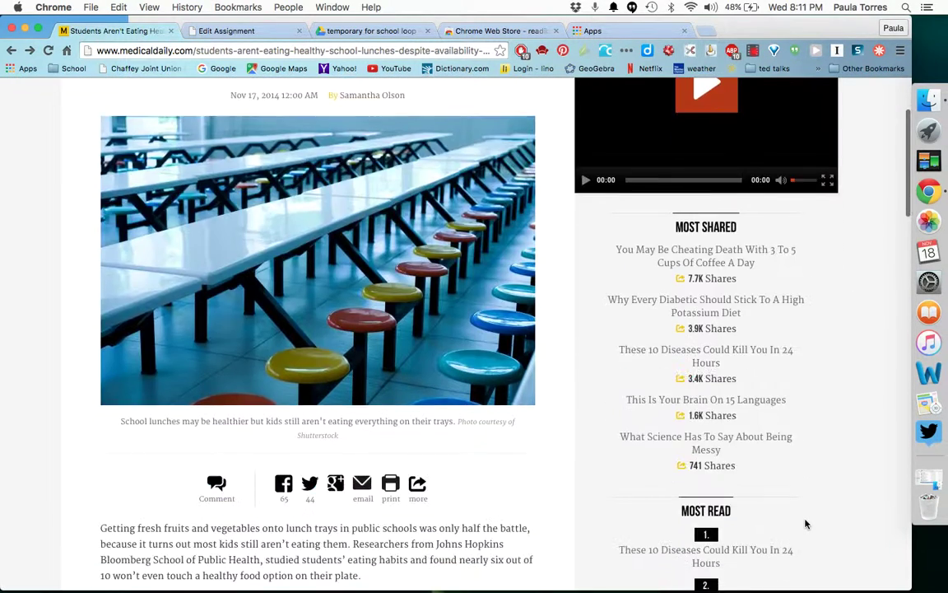
scroll(804, 523, down, 3)
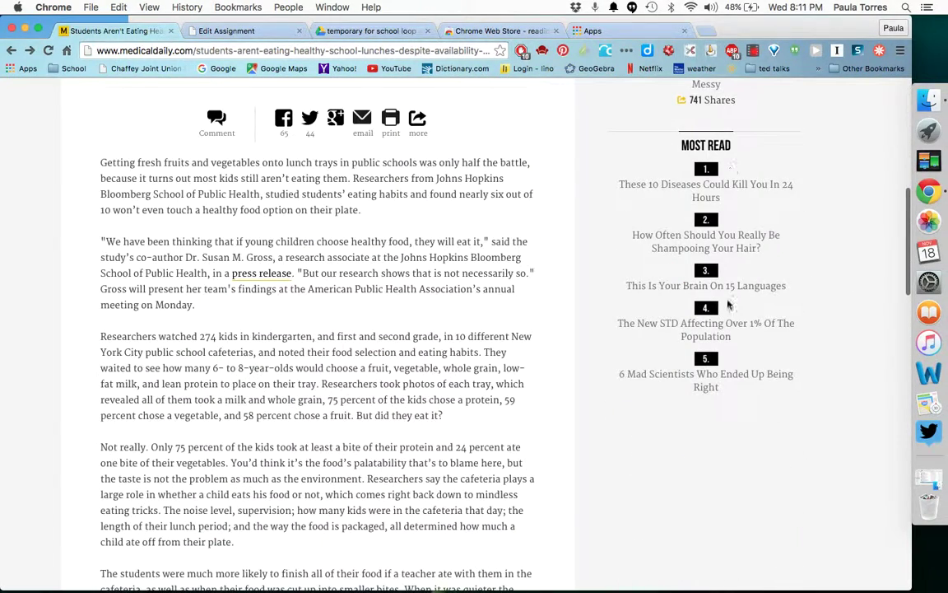
scroll(695, 479, down, 15)
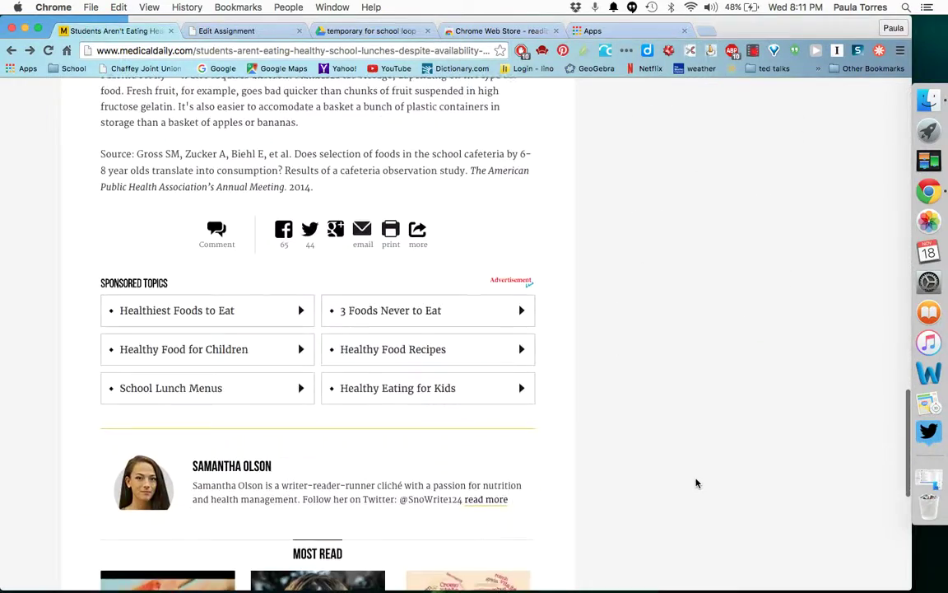
scroll(696, 483, down, 4)
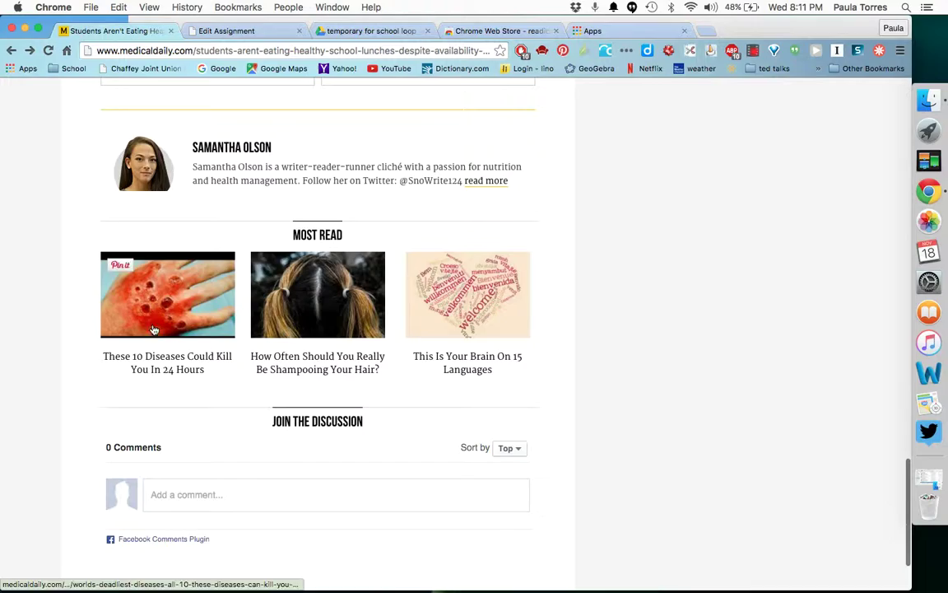
scroll(757, 343, up, 20)
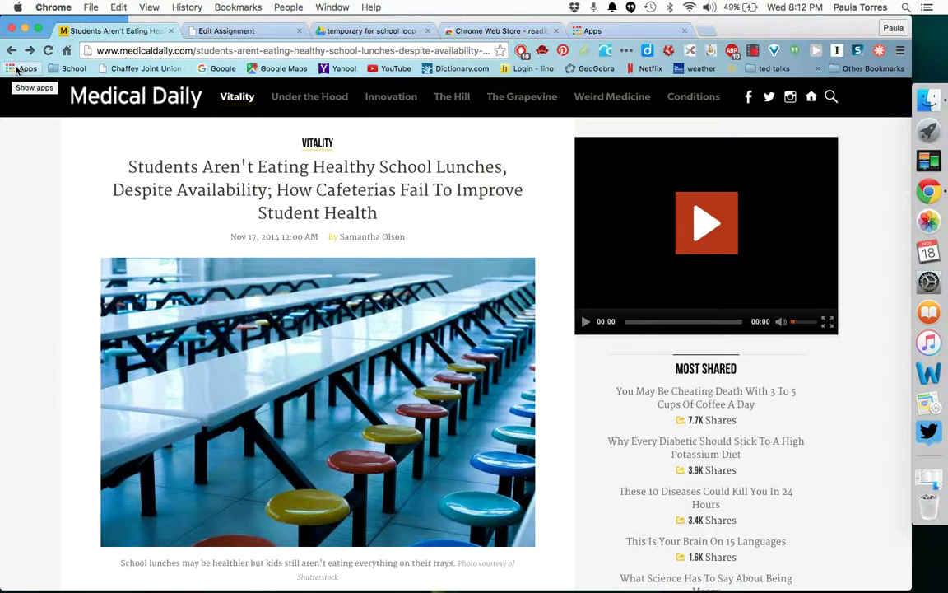
Search the Chrome Web Store for "kami" and limit the results to extensions
click(589, 30)
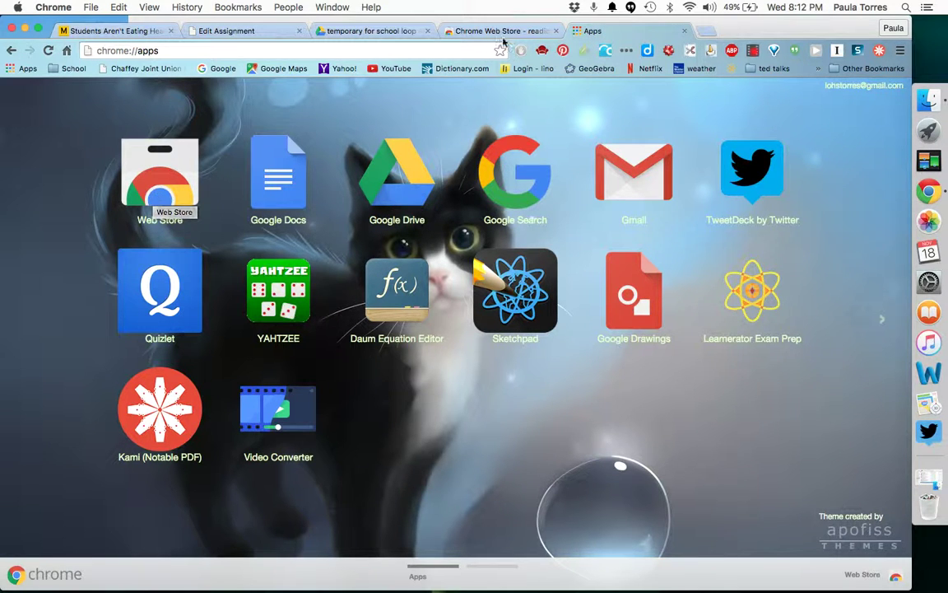
click(466, 38)
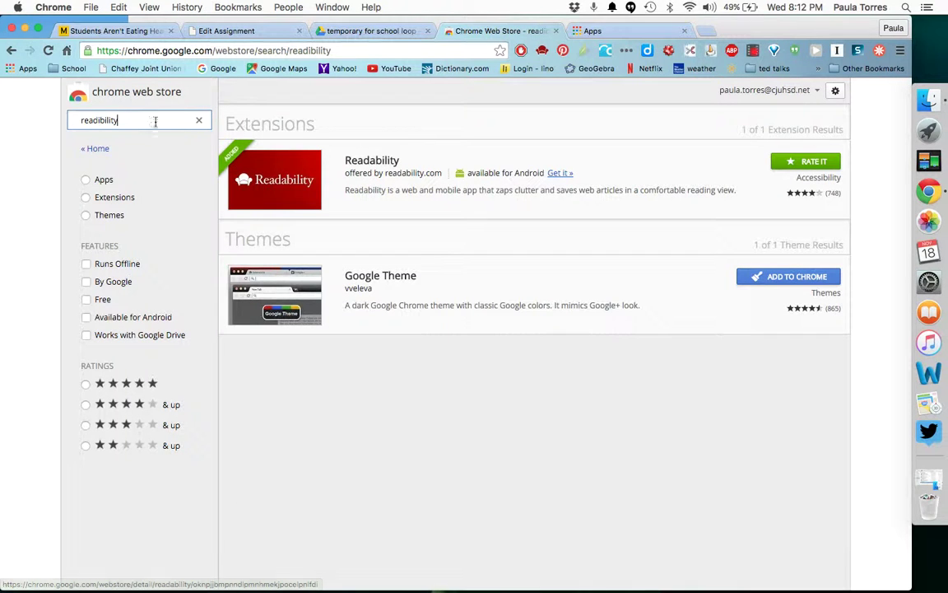
drag(126, 120, 52, 123)
text(k)
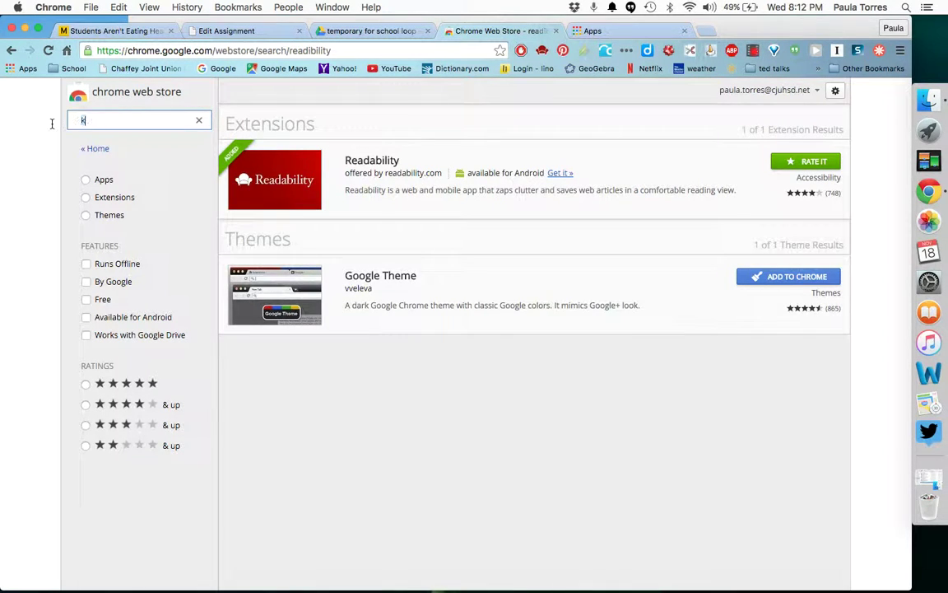
text(ami)
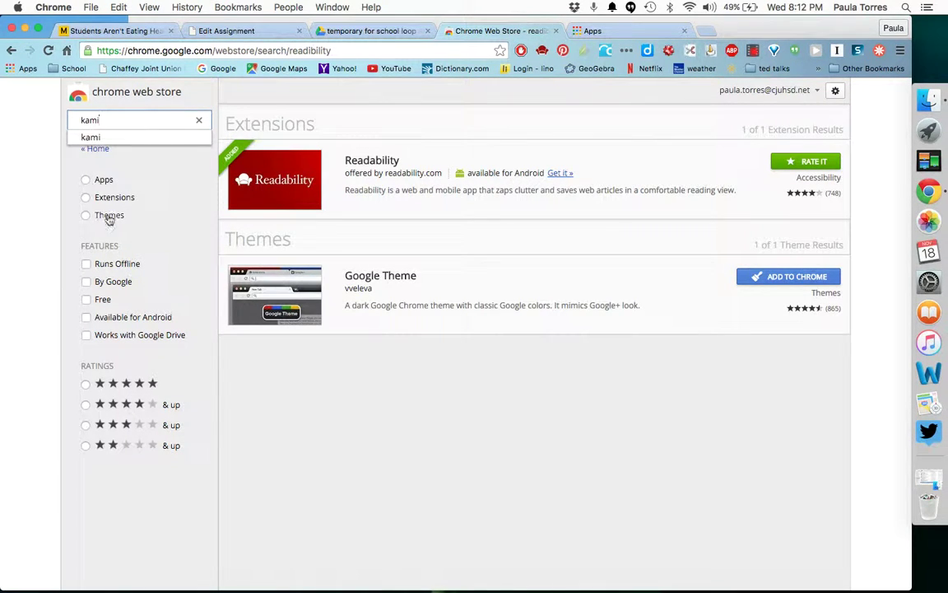
click(85, 197)
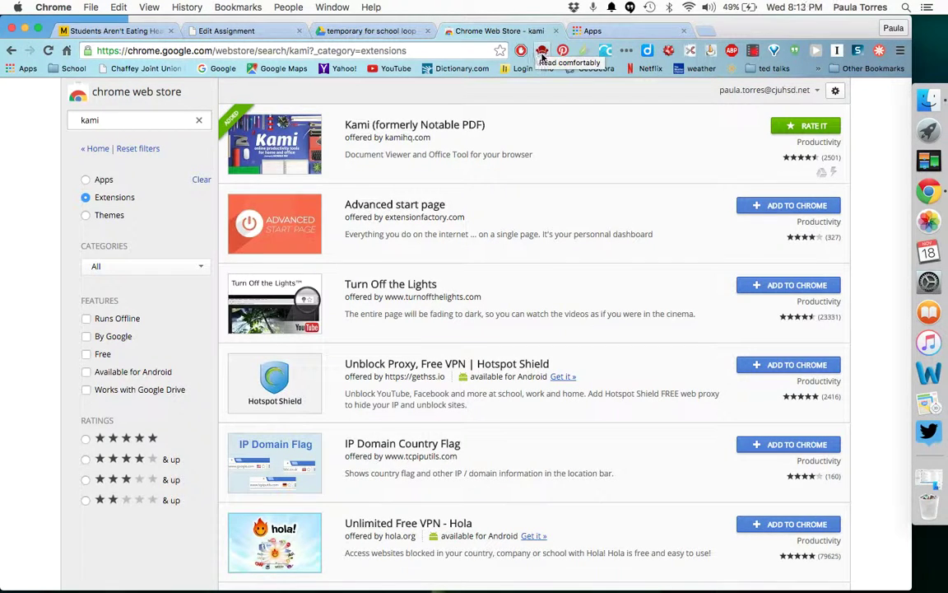
Open the Medical Daily school lunch article in Readability's Read Now view
click(132, 32)
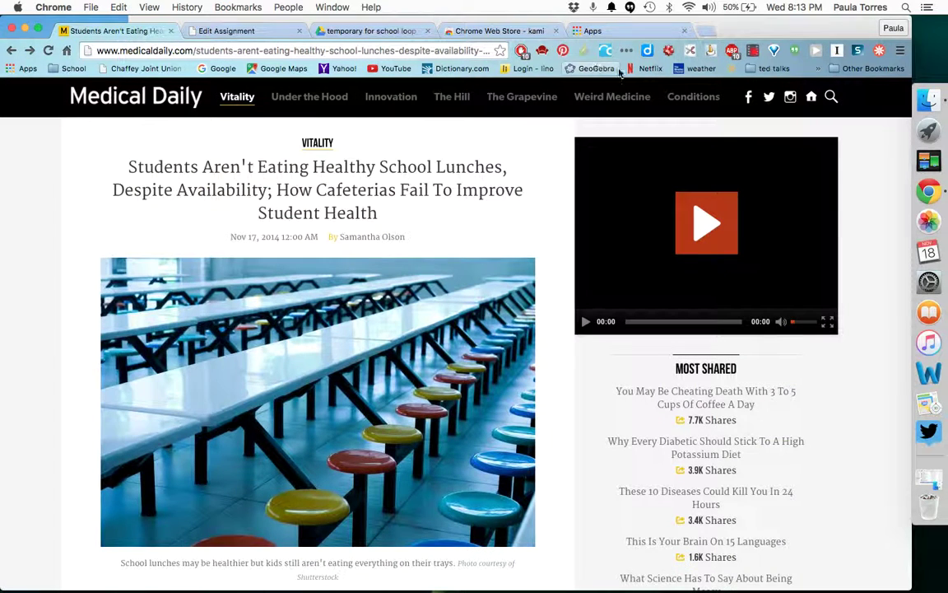
click(543, 51)
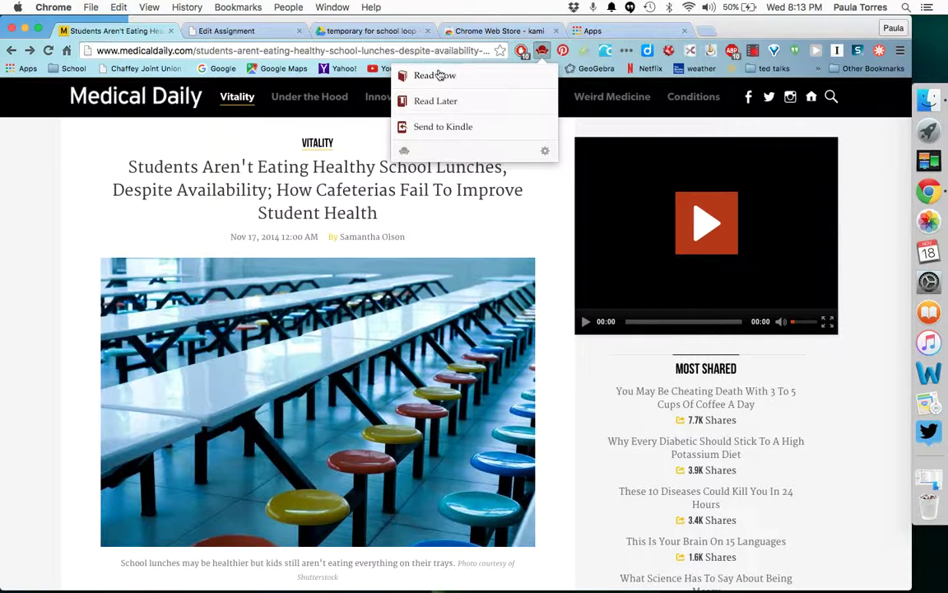
click(436, 76)
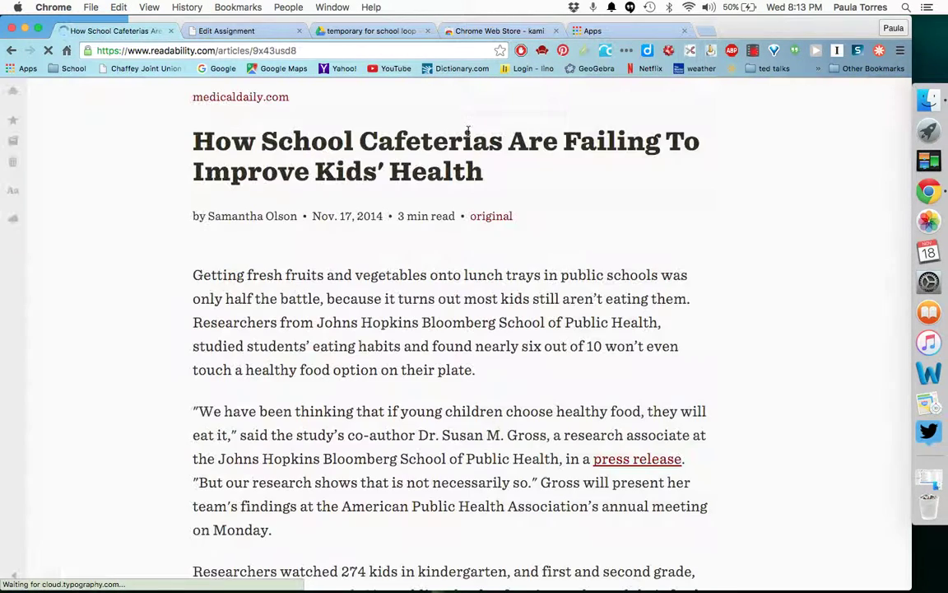
Read through the decluttered Readability version of the article to its source note and return to its title
scroll(650, 395, down, 5)
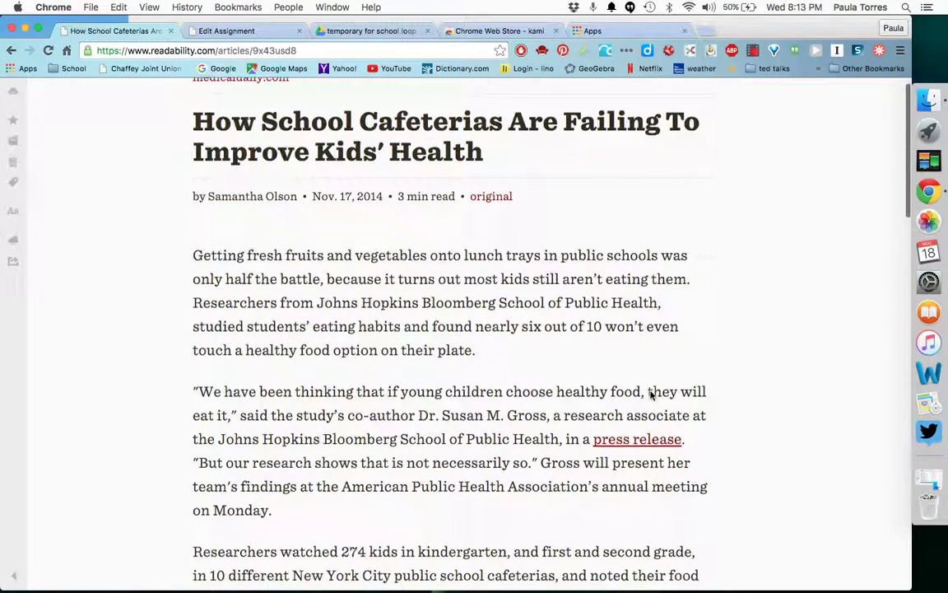
scroll(650, 394, down, 15)
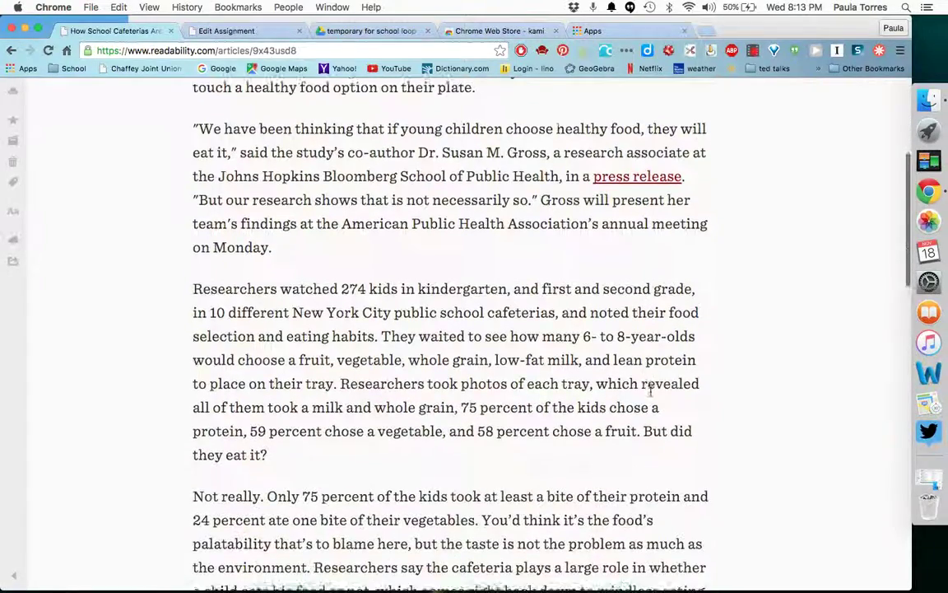
scroll(650, 394, down, 17)
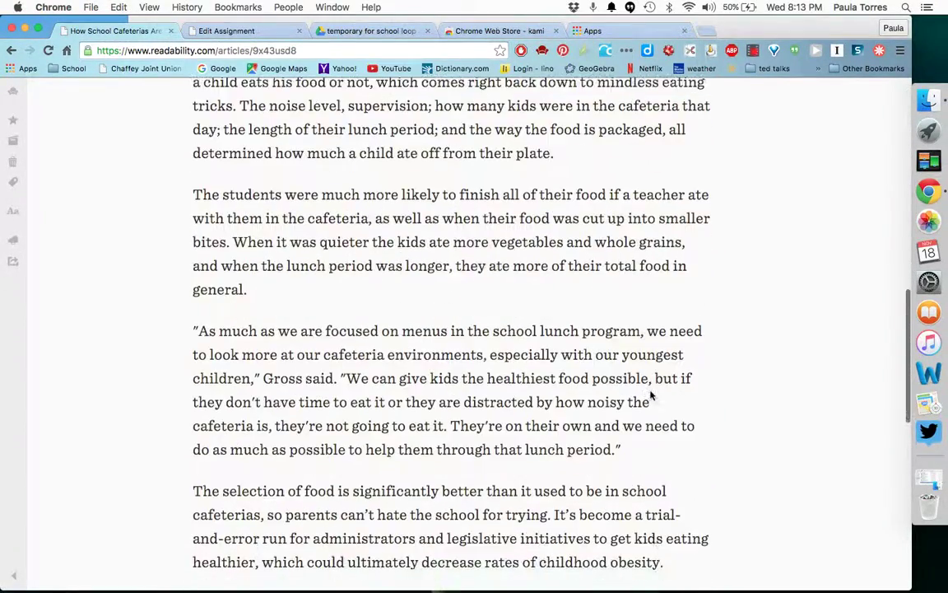
scroll(651, 395, down, 7)
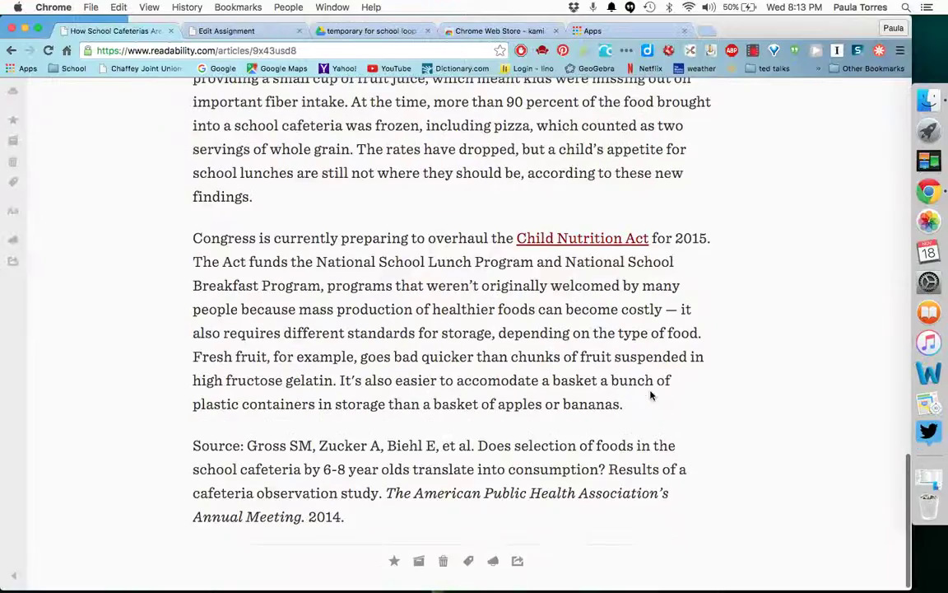
scroll(650, 395, up, 20)
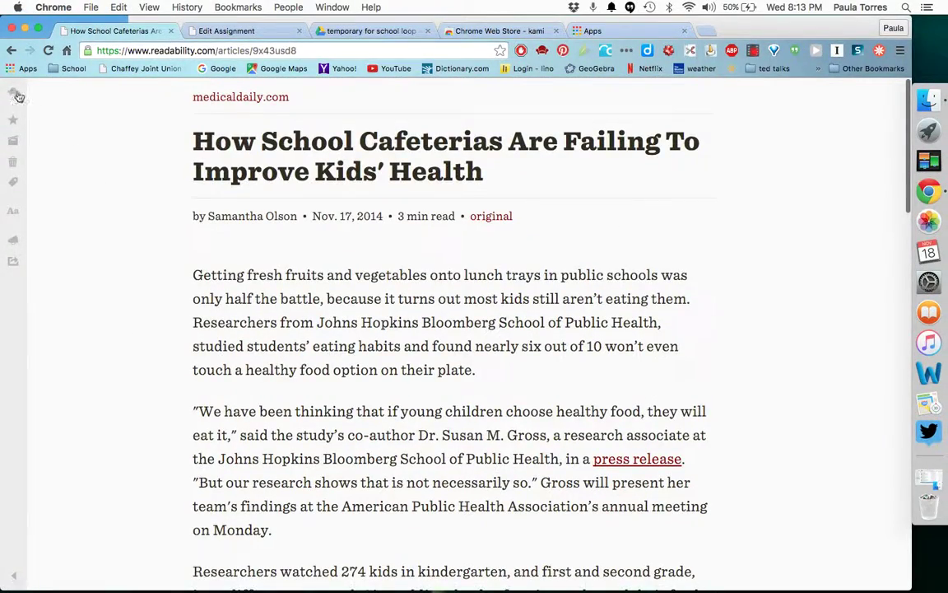
Export the Readability article as an ePub and save it in Downloads as "students eating"
click(12, 262)
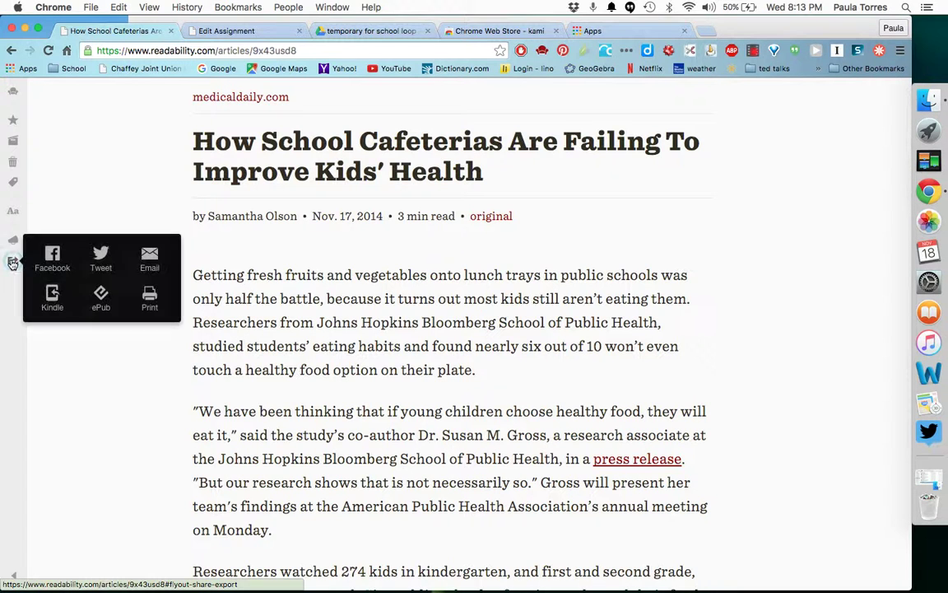
click(101, 298)
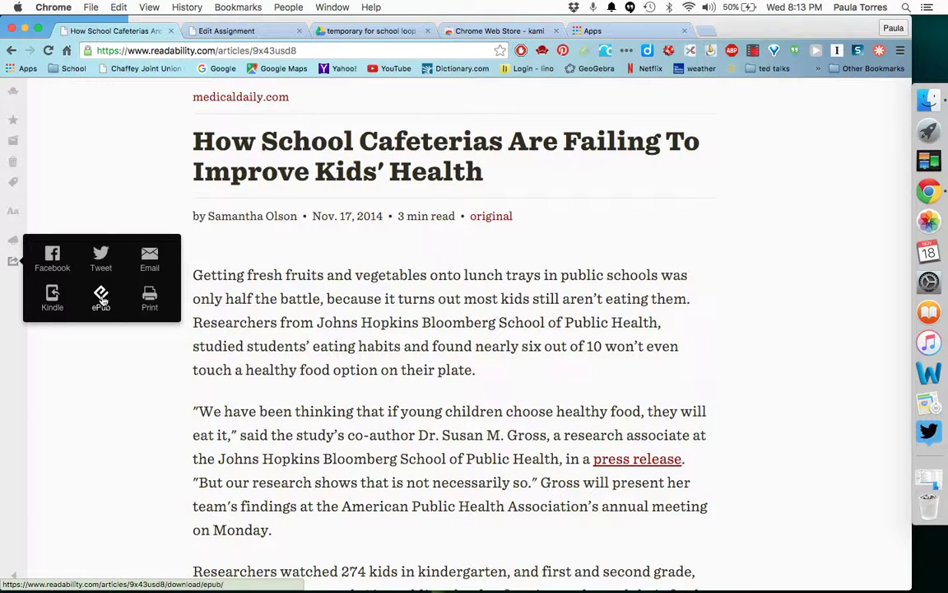
click(101, 299)
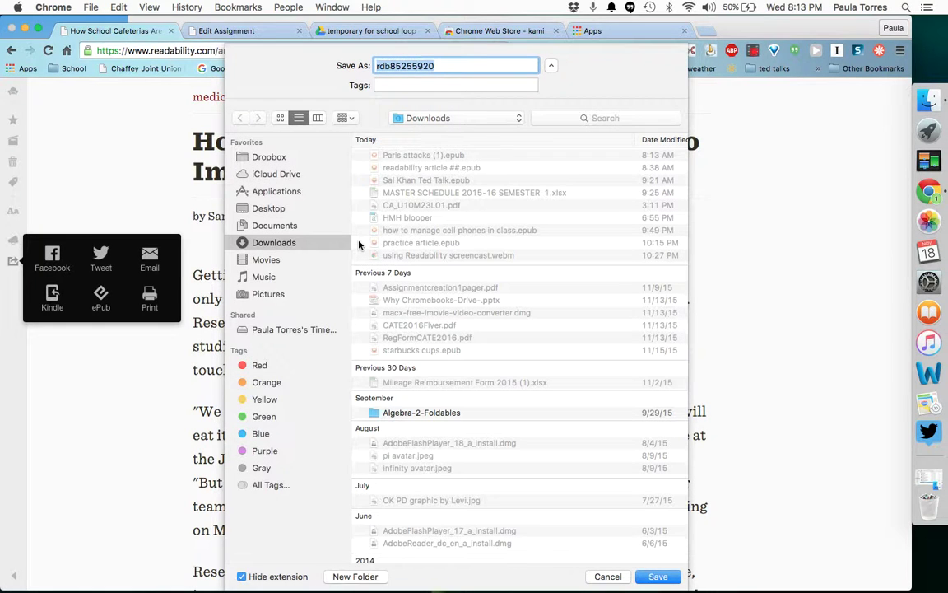
text(students eating)
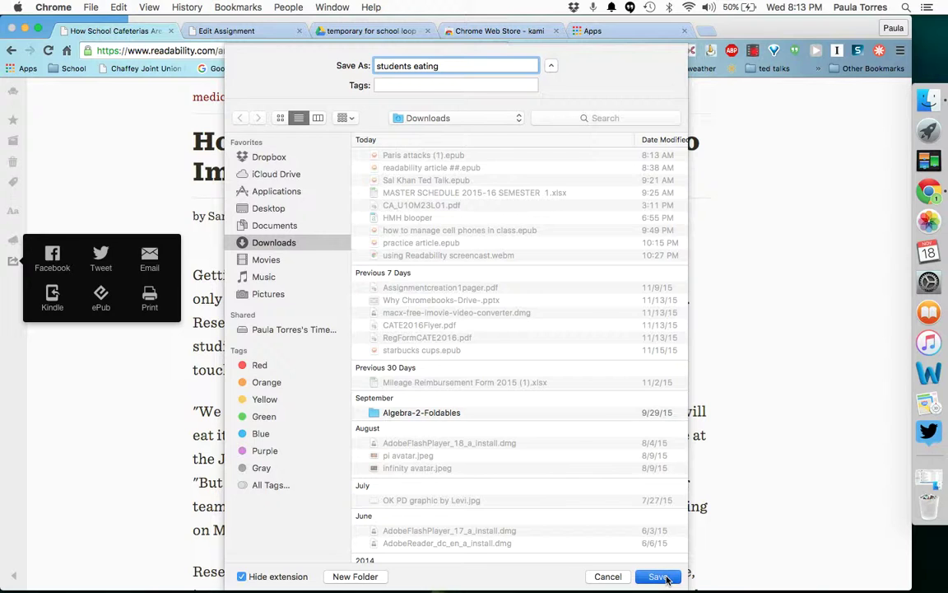
click(660, 576)
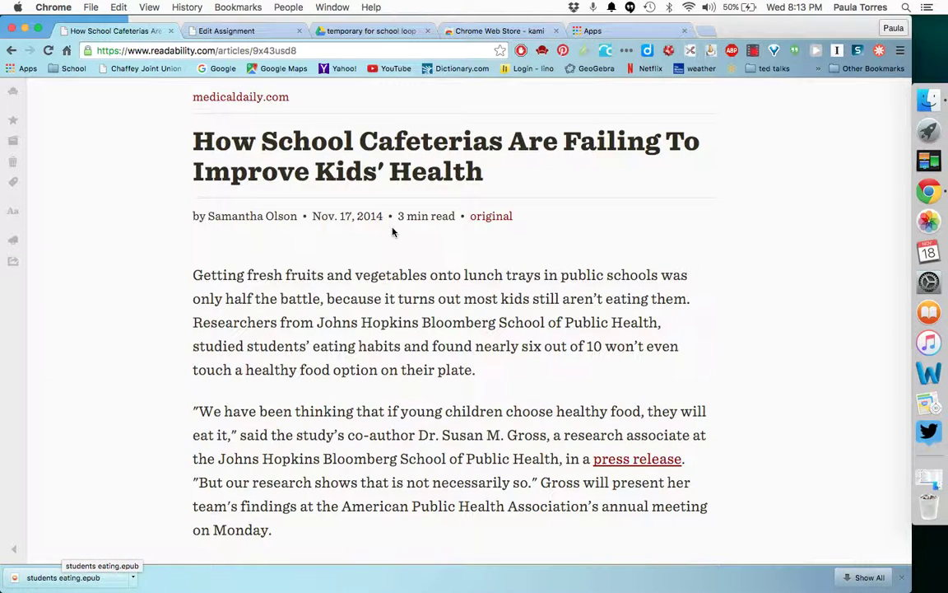
Upload students eating.epub from Downloads to the "temporary for school loop" folder in Google Drive
click(372, 31)
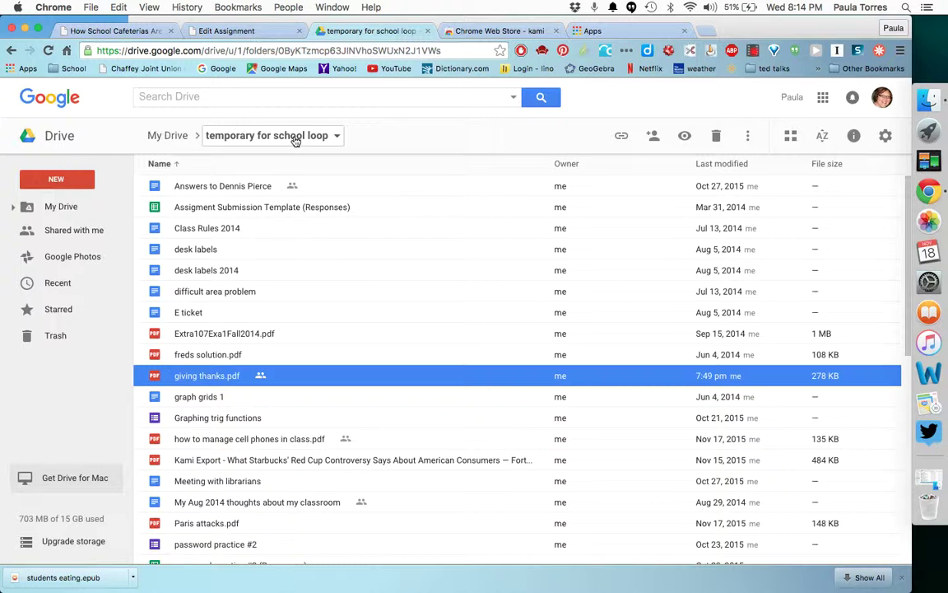
click(56, 181)
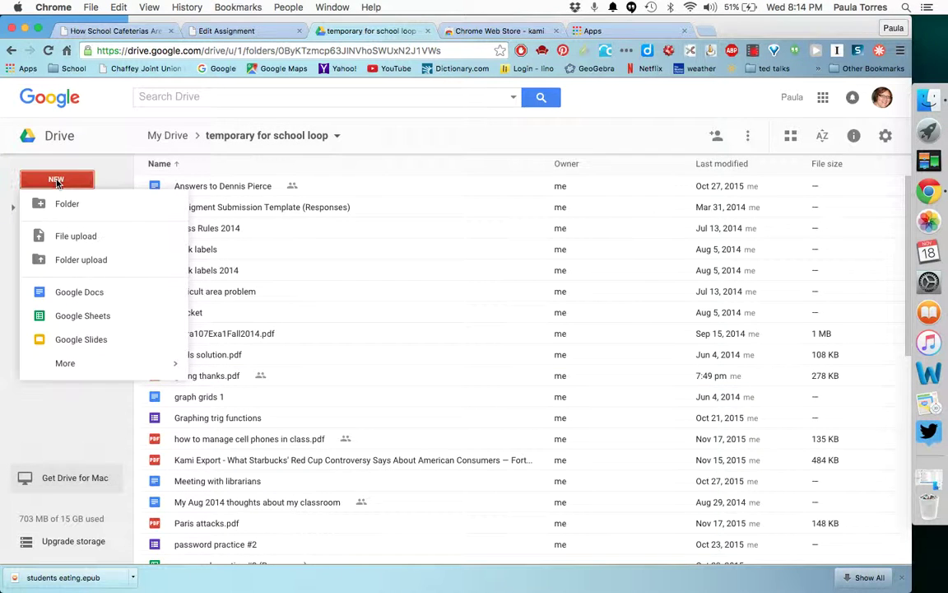
click(69, 237)
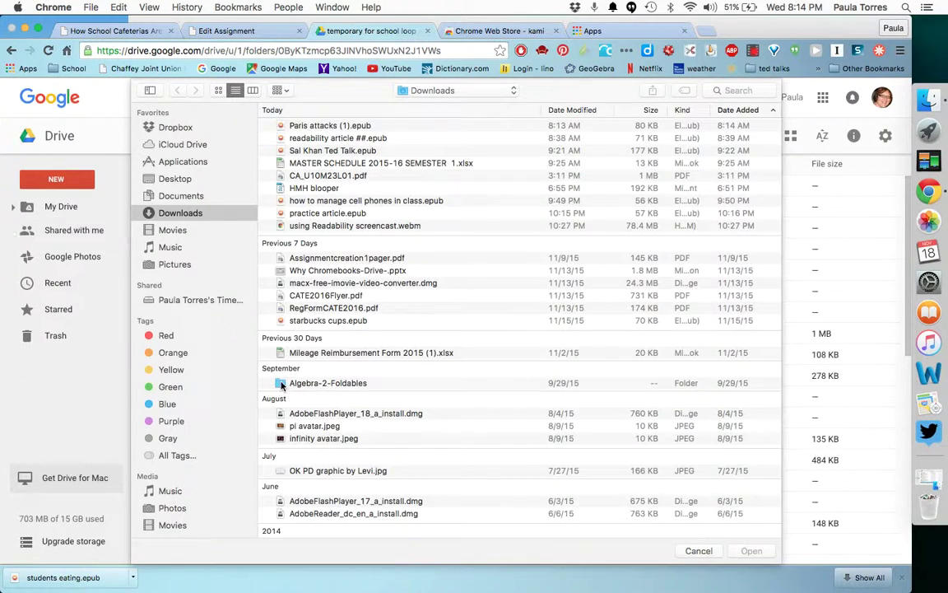
scroll(347, 417, down, 10)
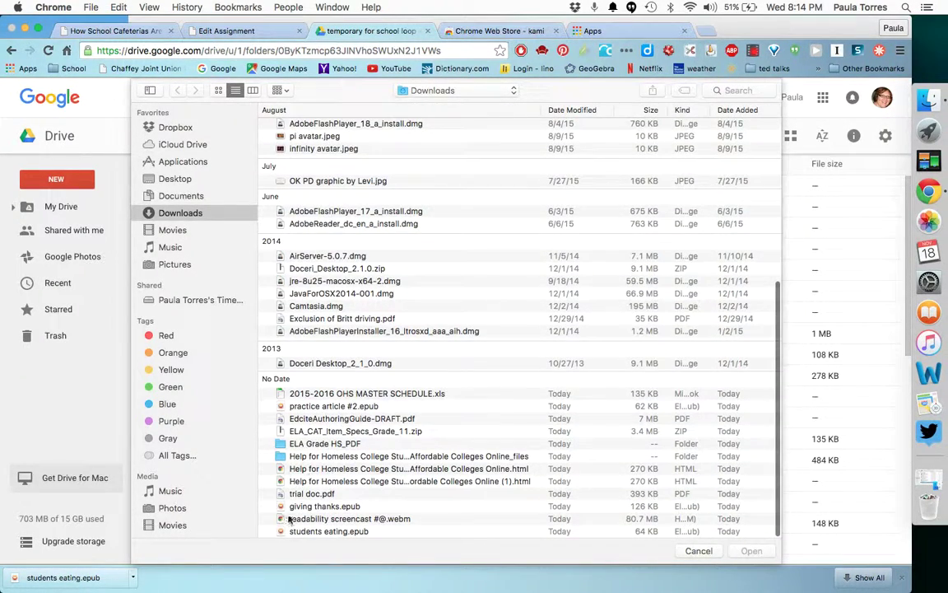
click(360, 531)
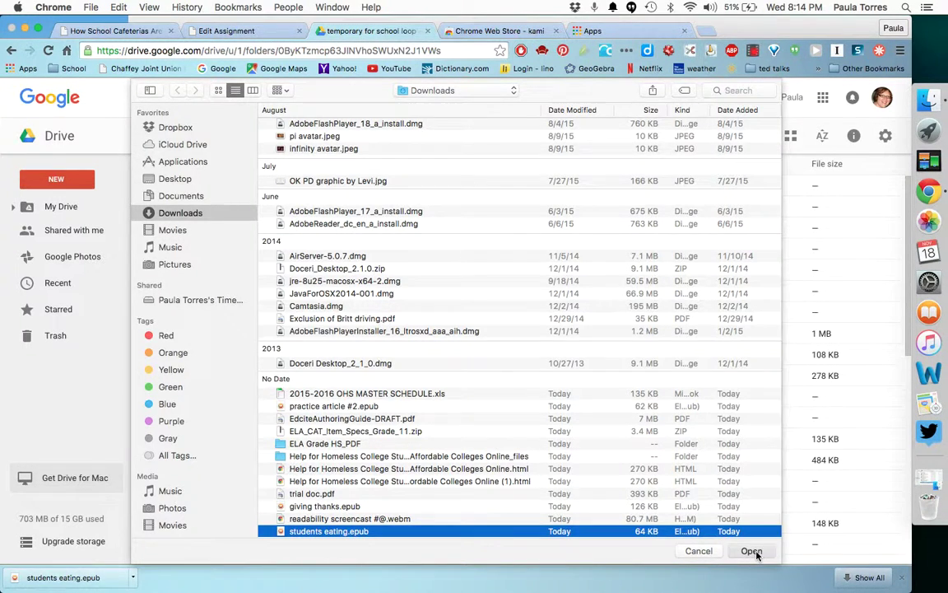
click(751, 550)
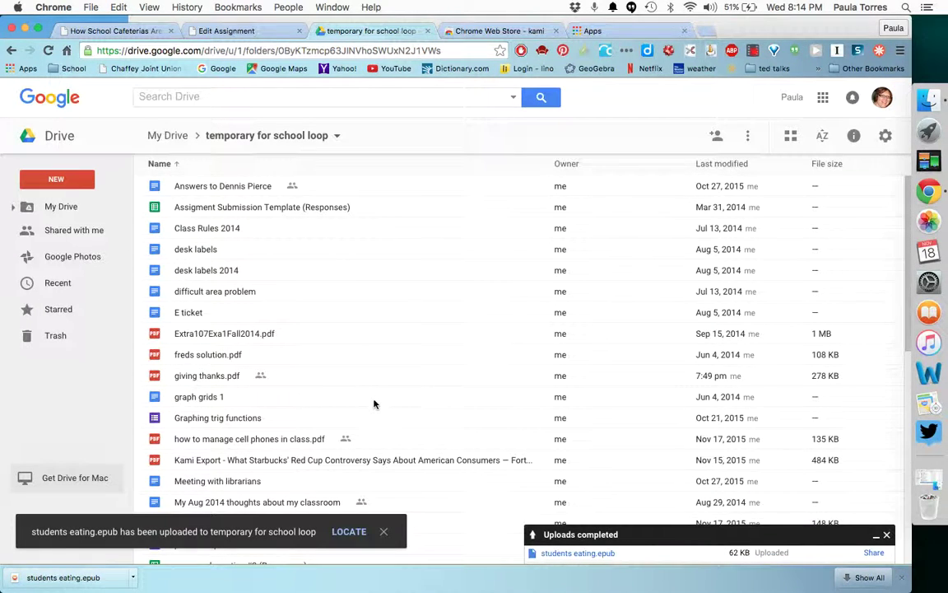
Open the uploaded students eating.epub with CloudConvert and choose pdf as its output format
scroll(374, 403, down, 10)
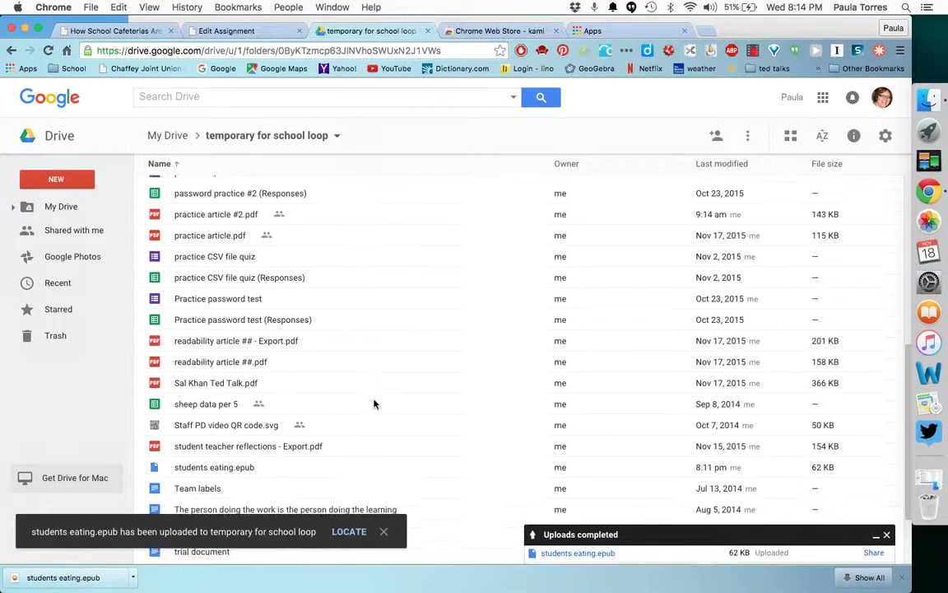
scroll(374, 403, down, 3)
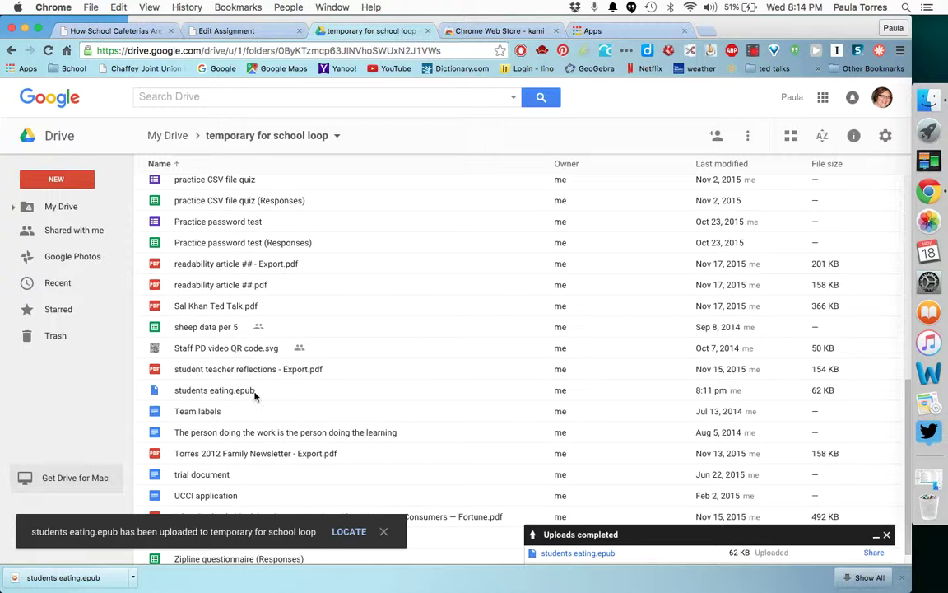
double_click(198, 391)
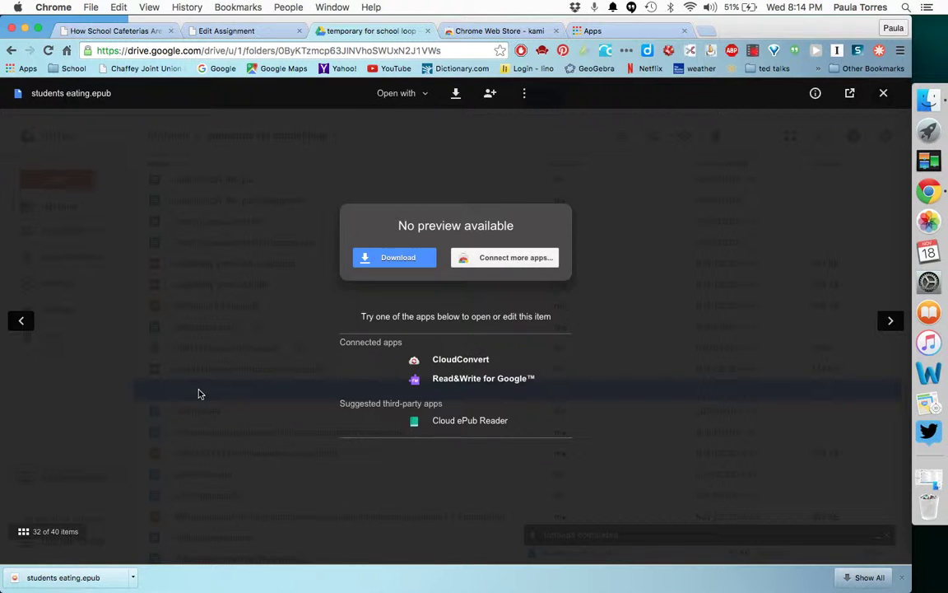
click(478, 361)
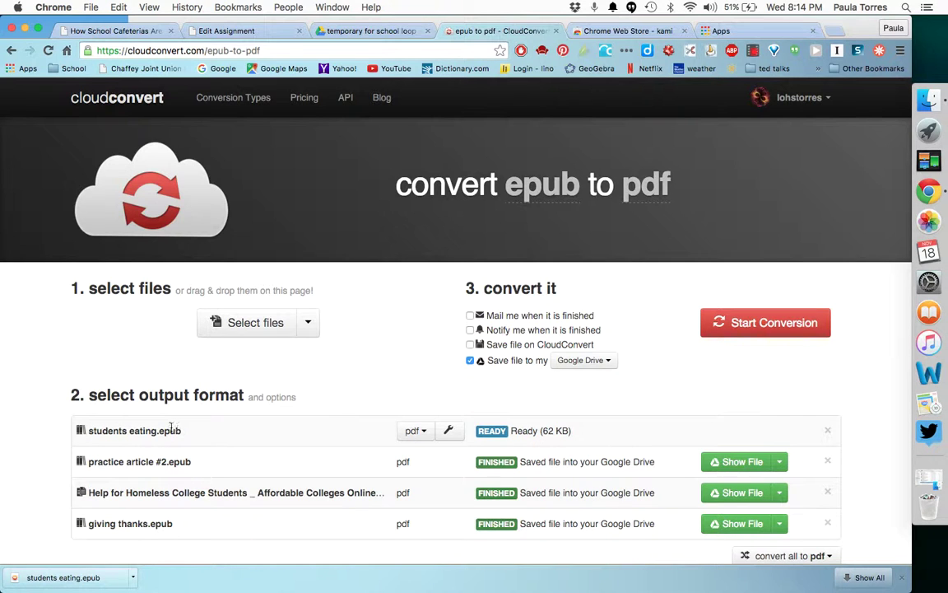
click(422, 432)
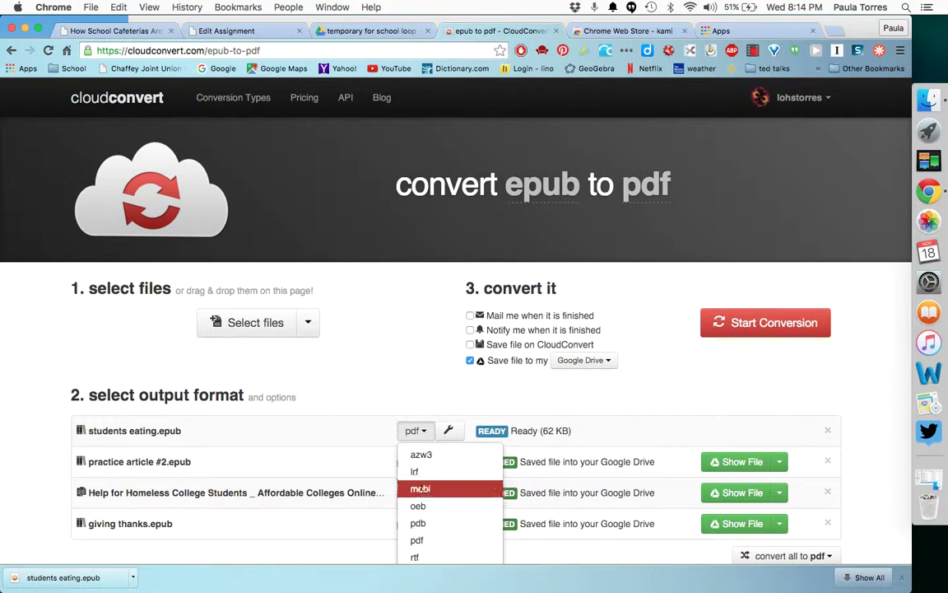
click(416, 540)
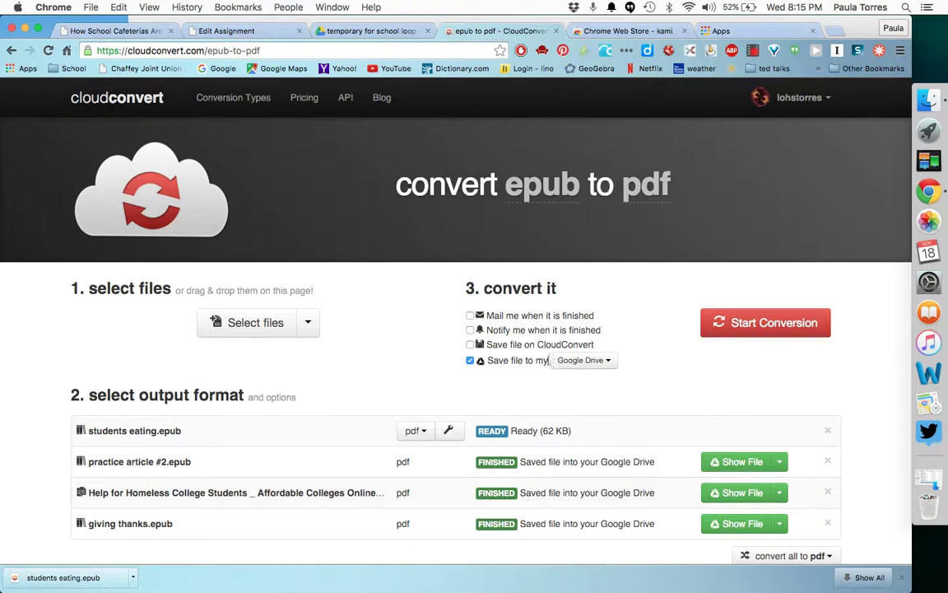
Keep Google Drive as the save destination and start converting students eating.epub to pdf
click(610, 362)
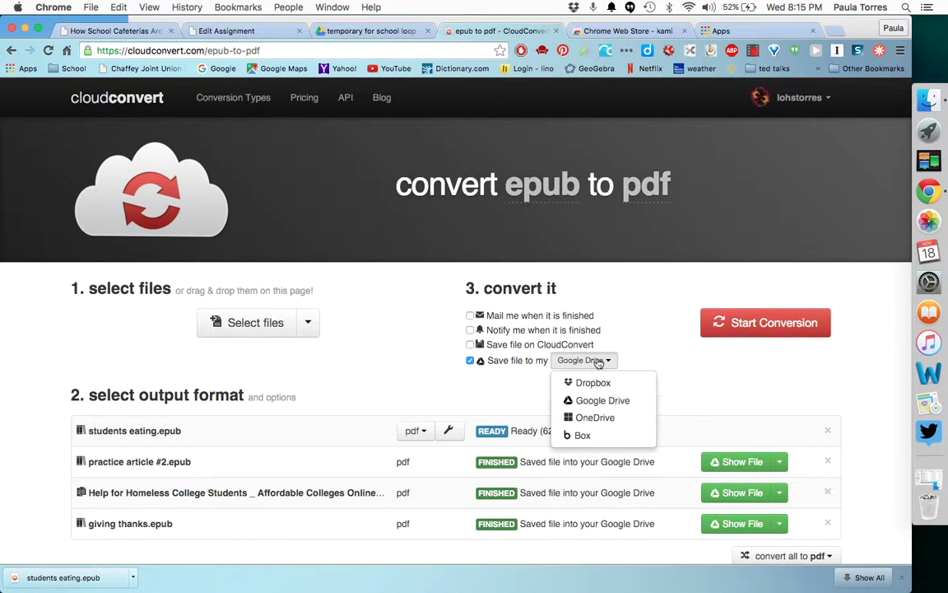
click(606, 361)
click(763, 325)
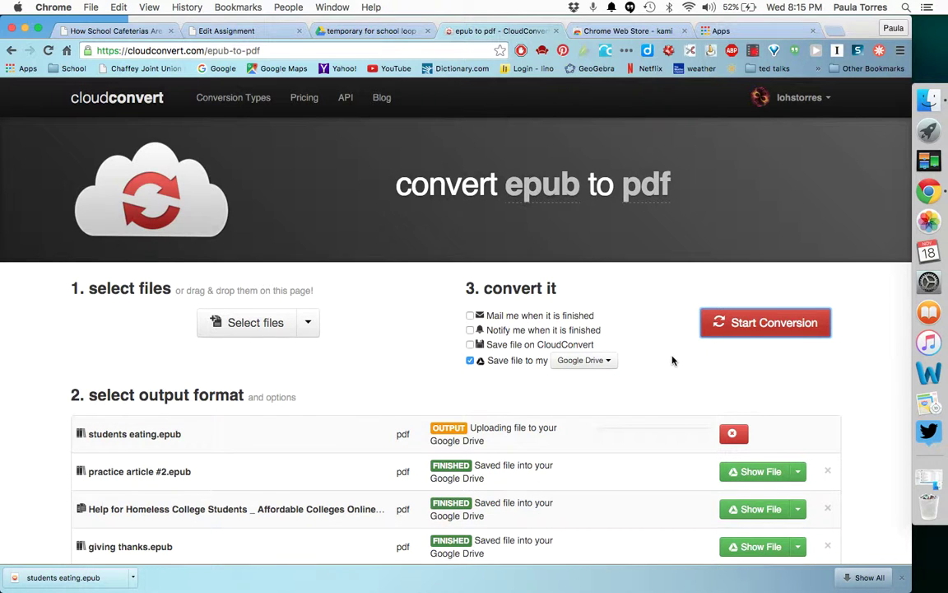
Return to the "temporary for school loop" folder in Google Drive and open the converted students eating.pdf
click(361, 32)
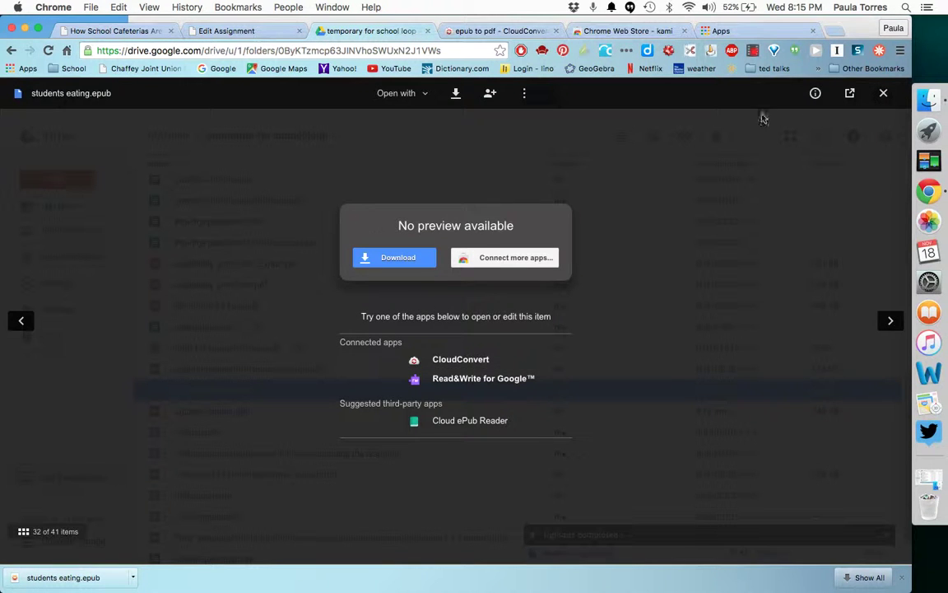
click(882, 93)
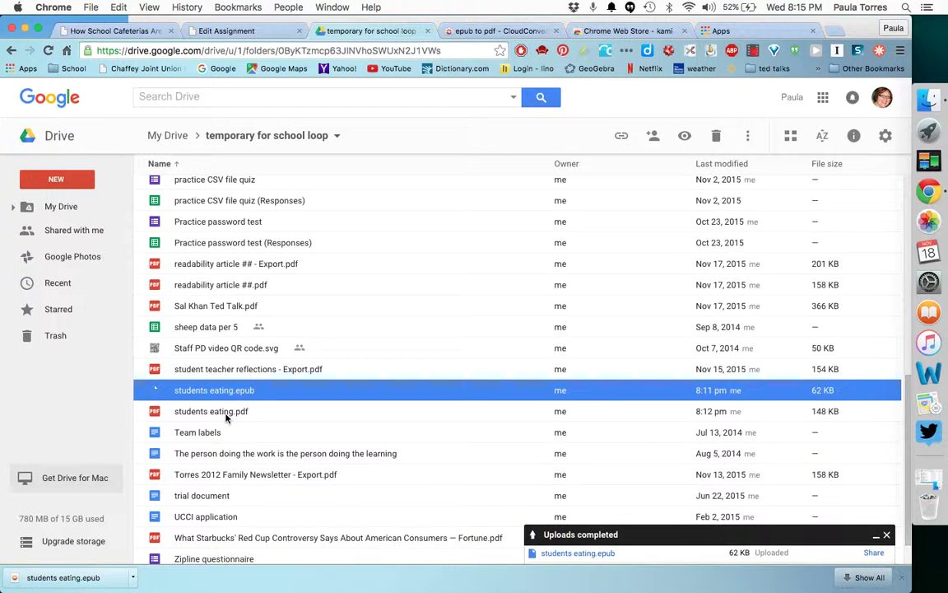
double_click(211, 411)
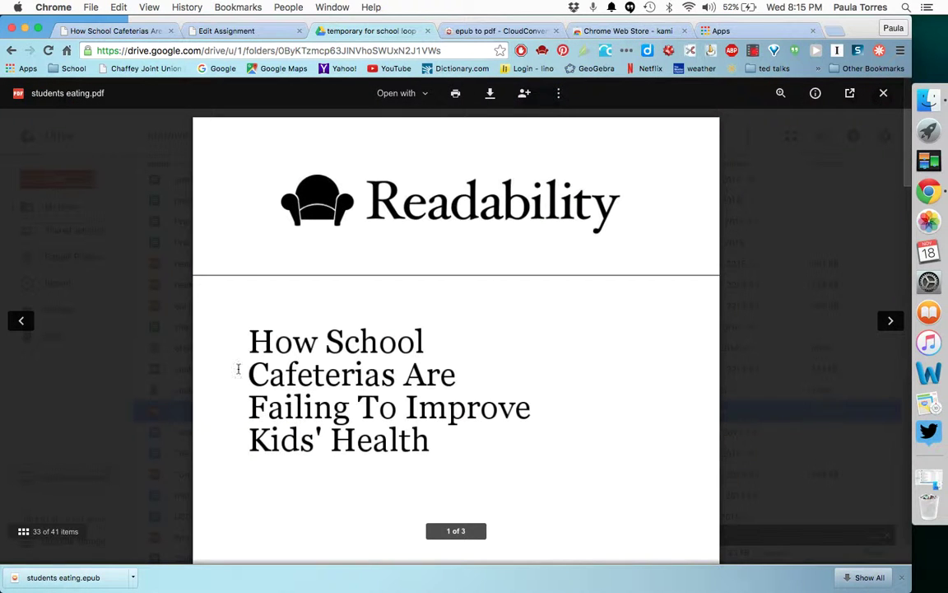
Open students eating.pdf with Kami, granting it Google Drive authorization with offline access, and look through the article text
click(425, 95)
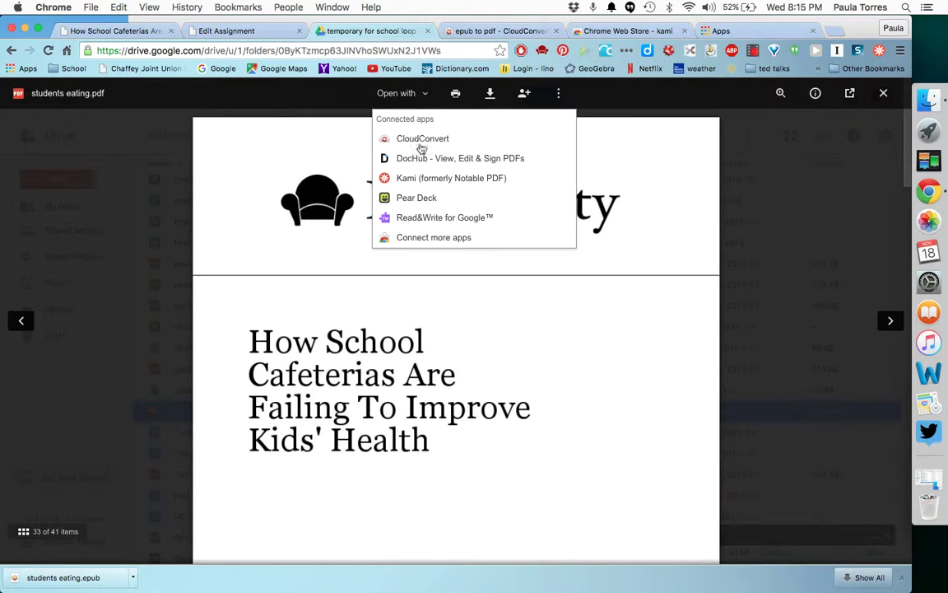
click(419, 182)
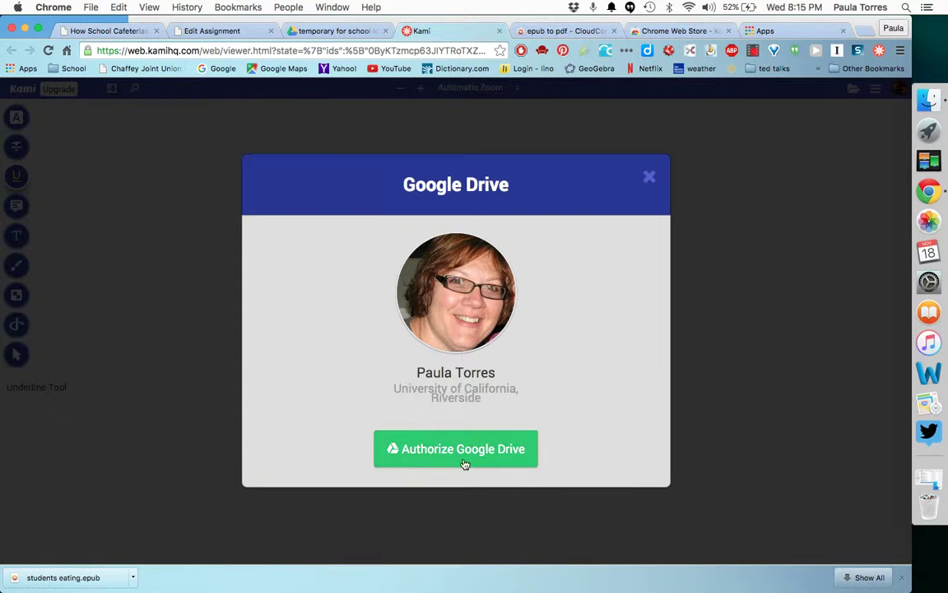
click(465, 454)
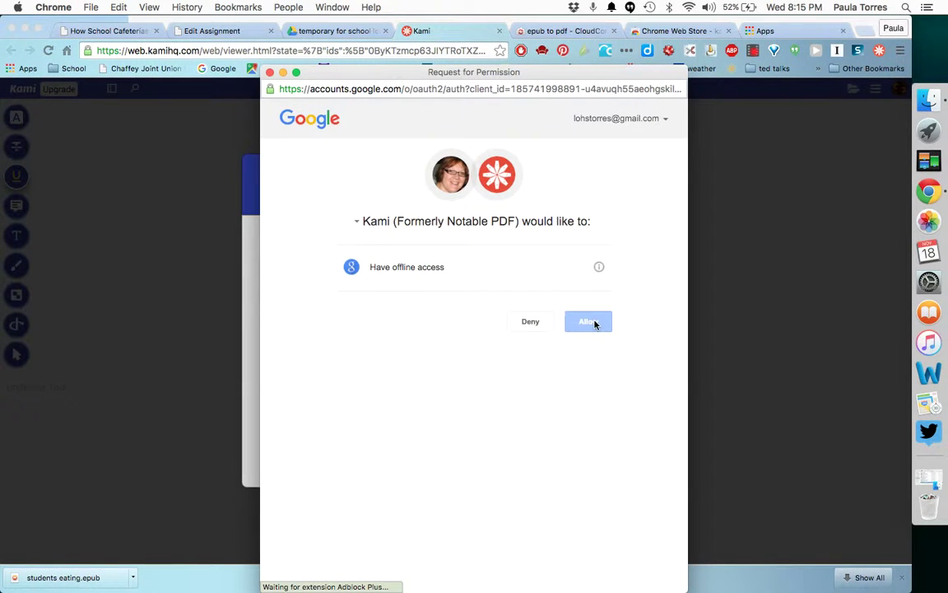
click(589, 322)
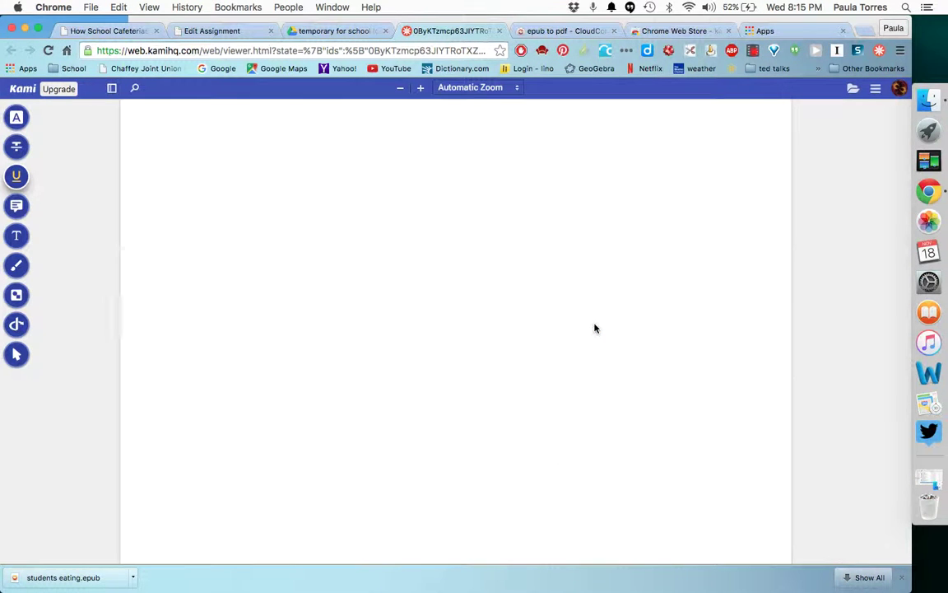
scroll(563, 409, down, 10)
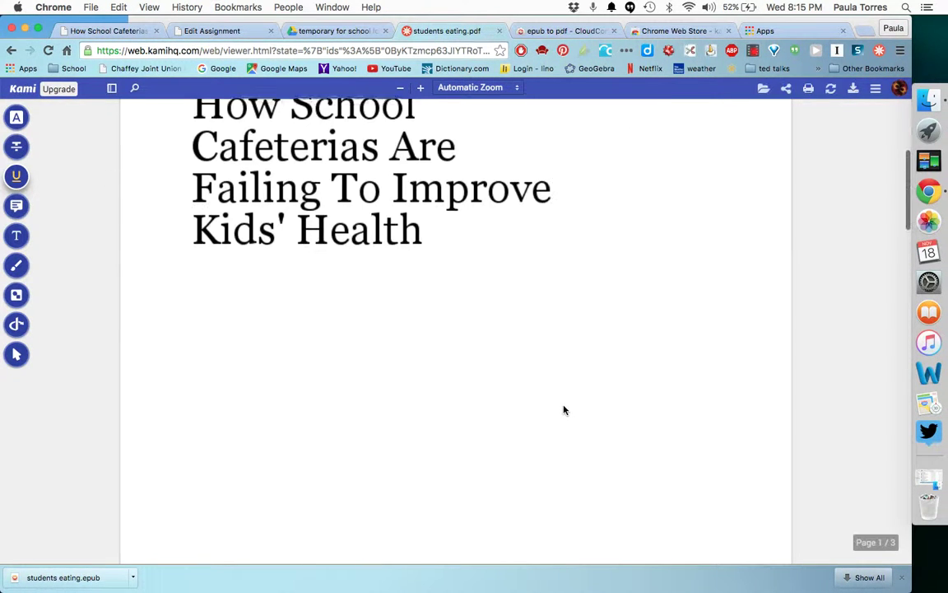
scroll(564, 407, down, 5)
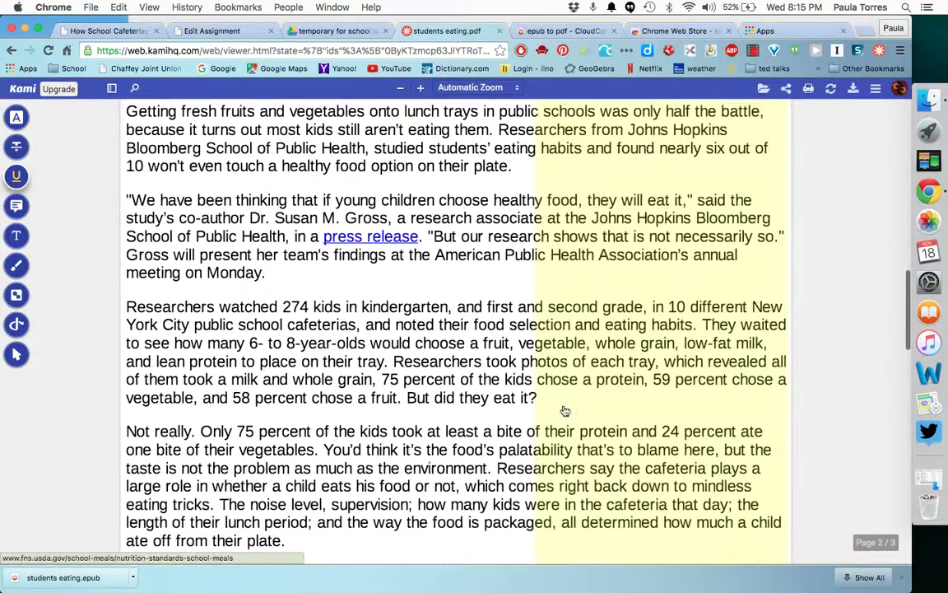
Return to the Google Drive folder and delete students eating.epub
click(337, 31)
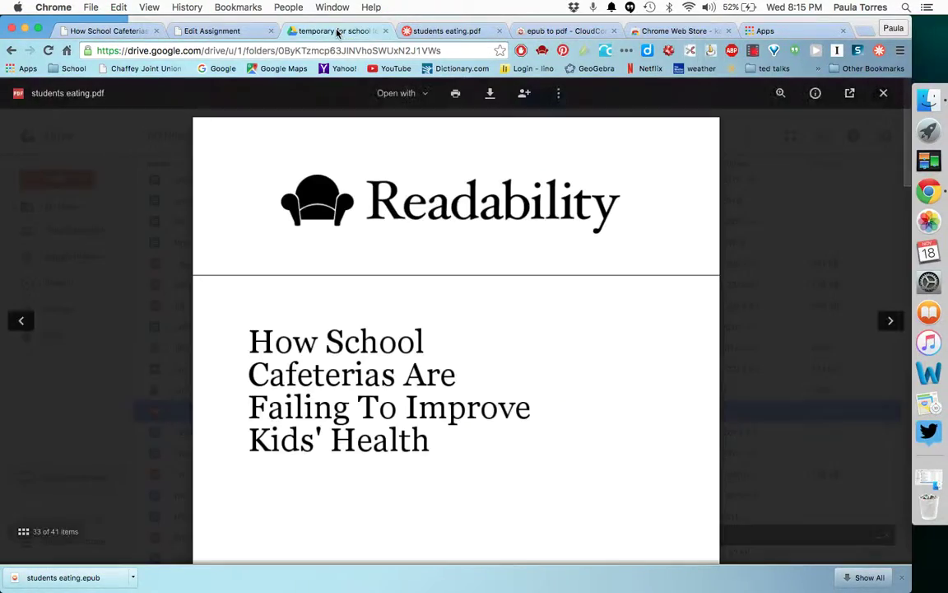
click(882, 95)
click(212, 392)
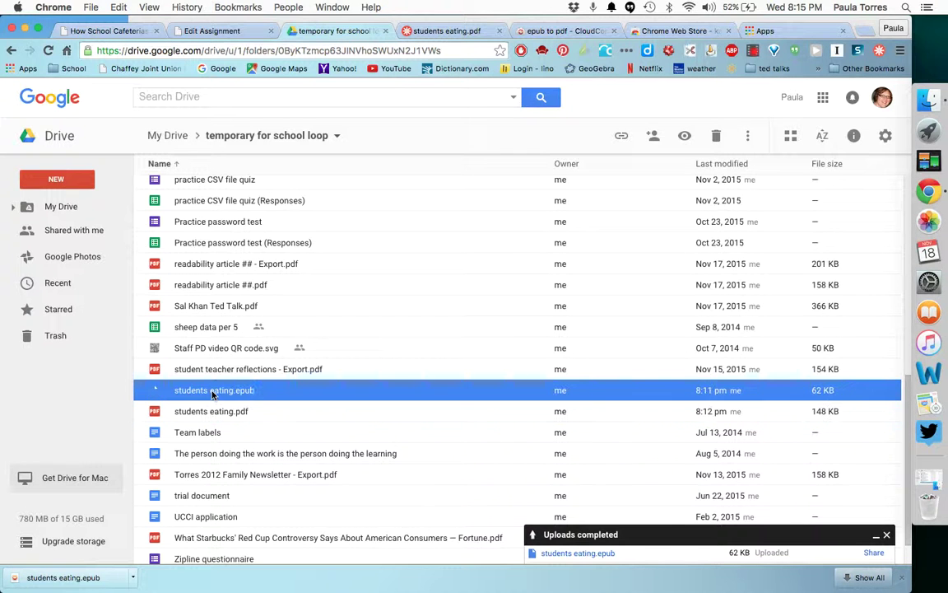
click(715, 137)
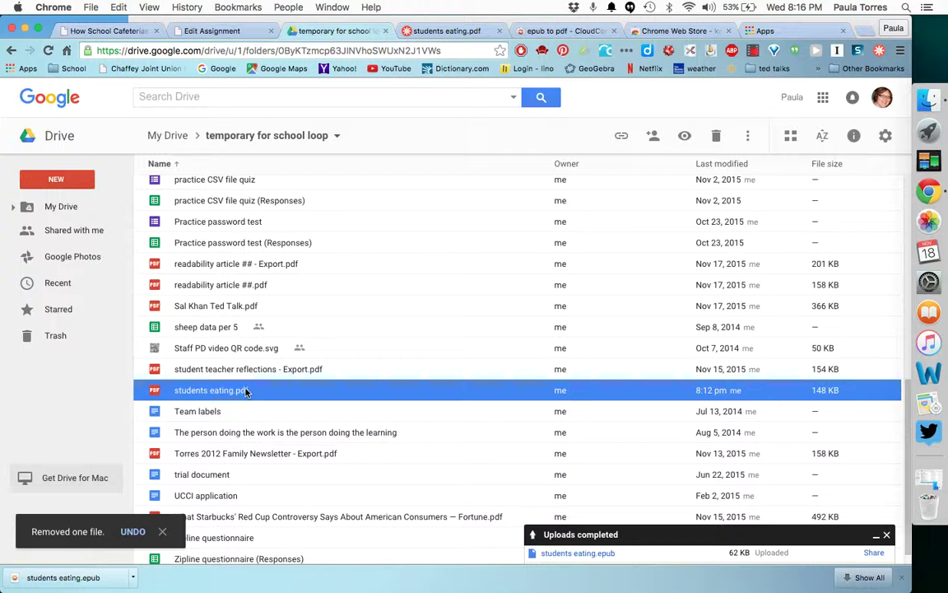
Turn on link sharing for students eating.pdf so anyone with the link can view, and copy the link
click(654, 136)
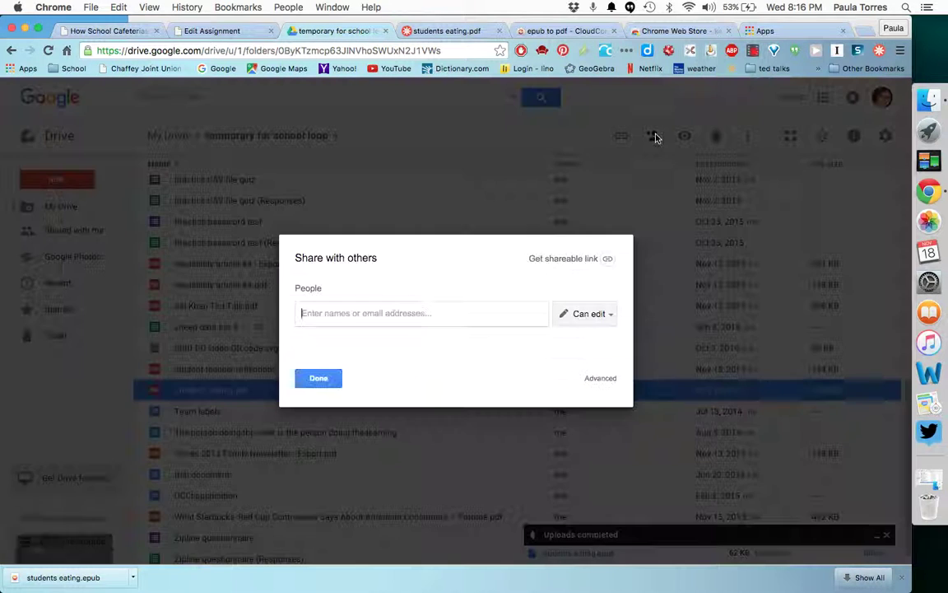
click(564, 260)
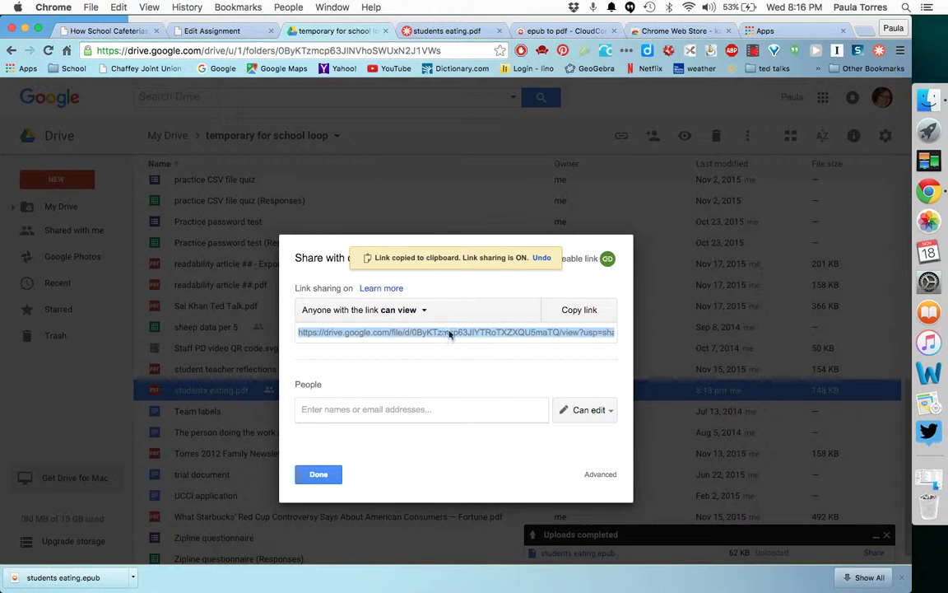
click(581, 310)
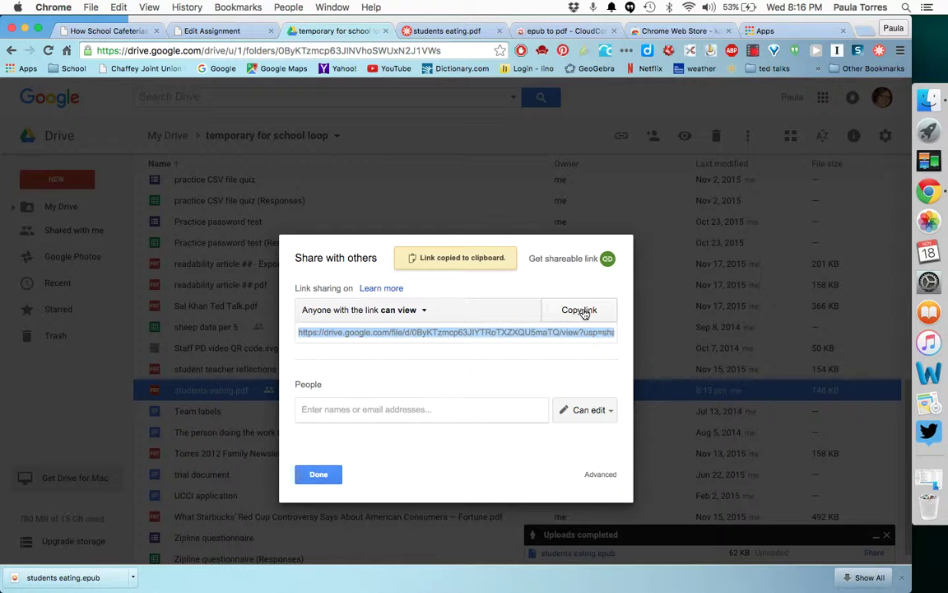
Switch to the School Loop assignment and attach the copied PDF link under the name "students eating"
click(195, 32)
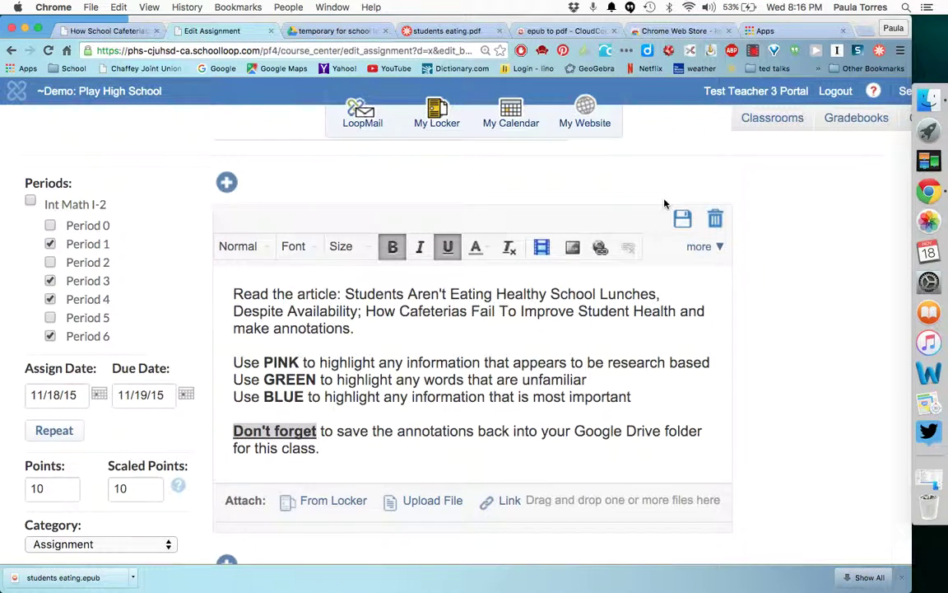
scroll(665, 203, up, 5)
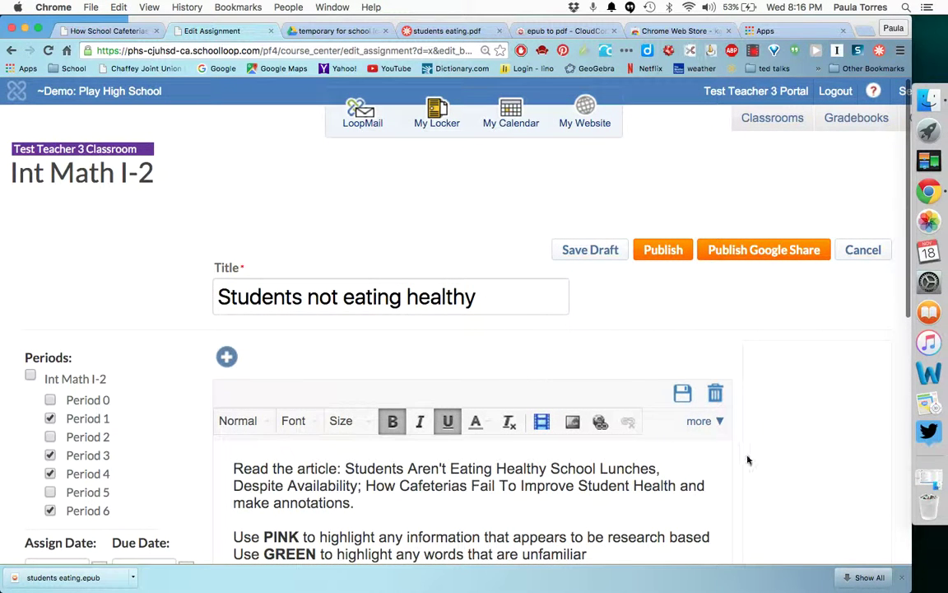
scroll(745, 494, down, 4)
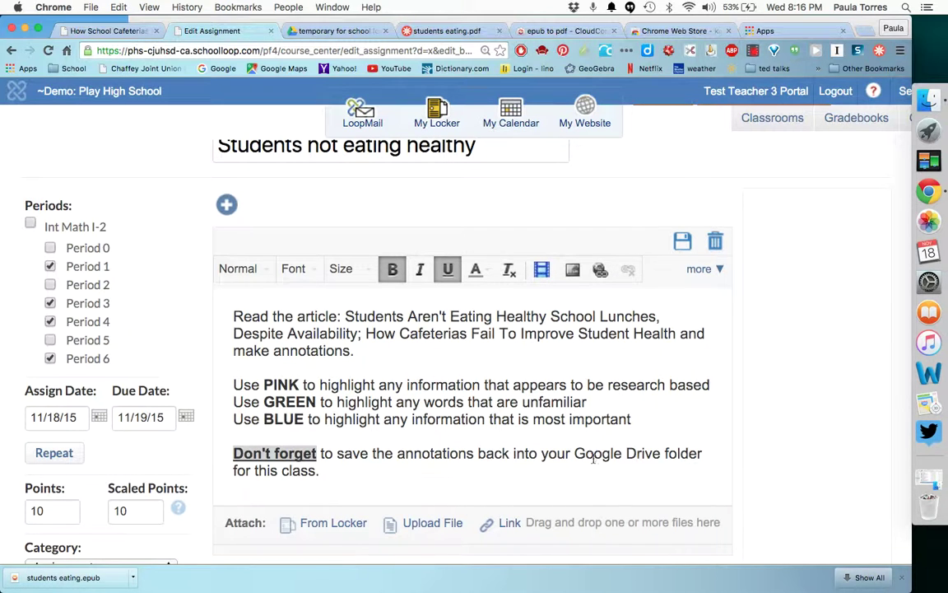
scroll(376, 483, down, 3)
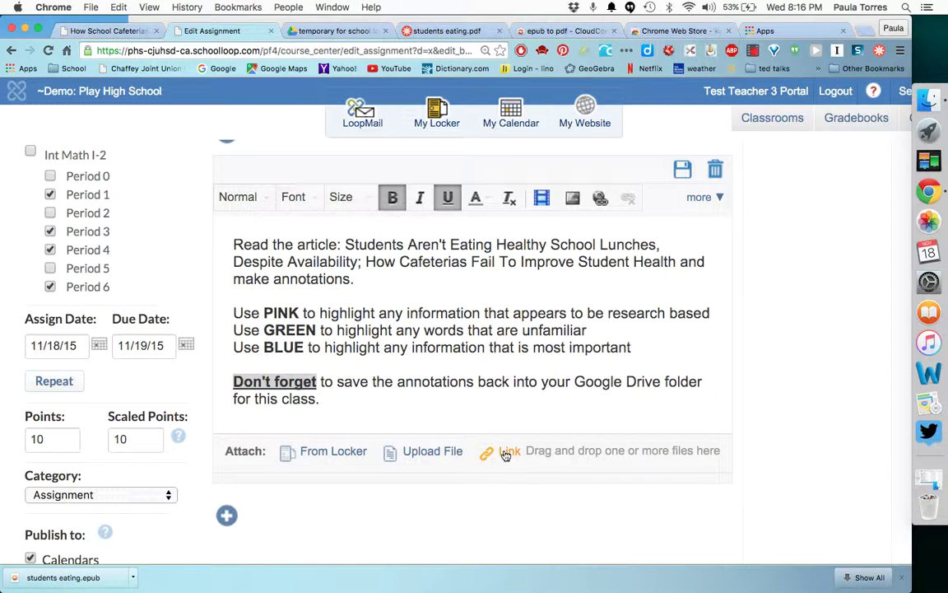
click(505, 452)
text(students)
text( eas)
text(ing)
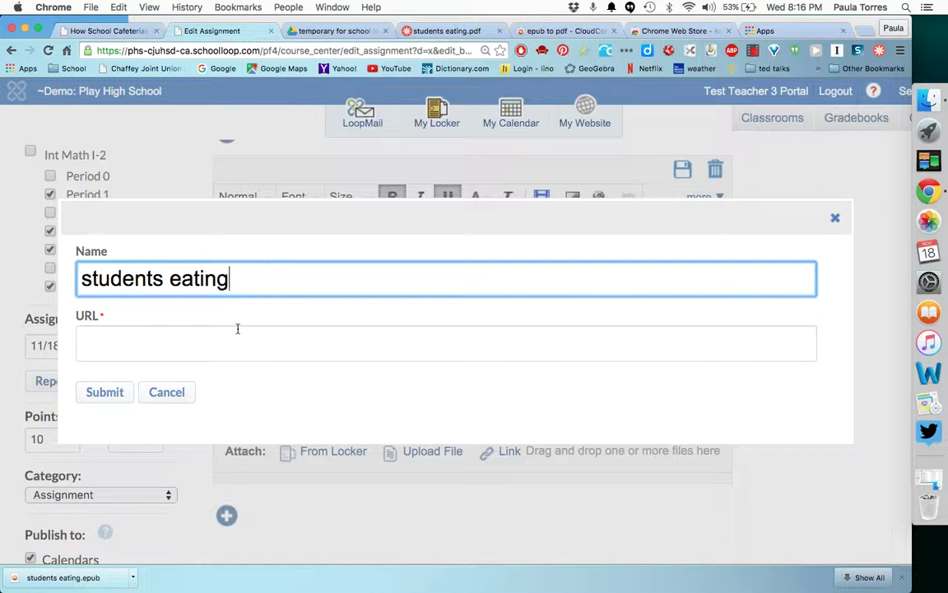
click(142, 340)
key(super+v)
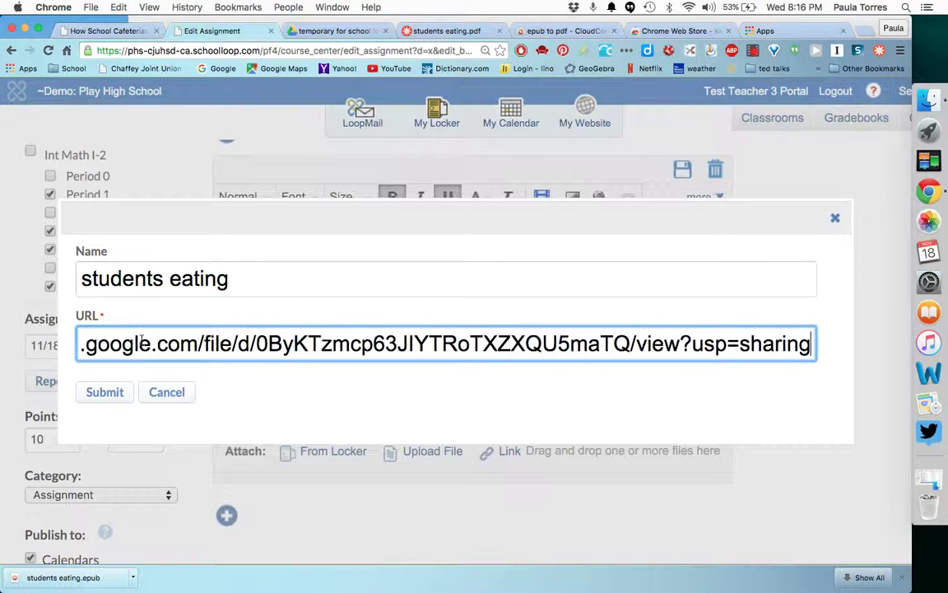
click(105, 392)
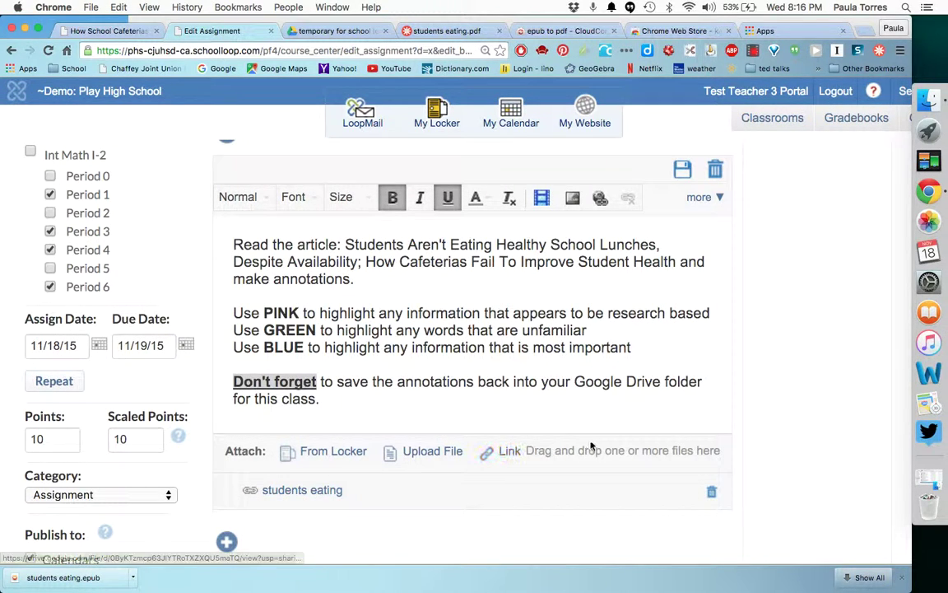
Publish the "Students not eating healthy" assignment and expand its entry under Thursday 11/19/15 in the portal calendar
scroll(807, 366, up, 5)
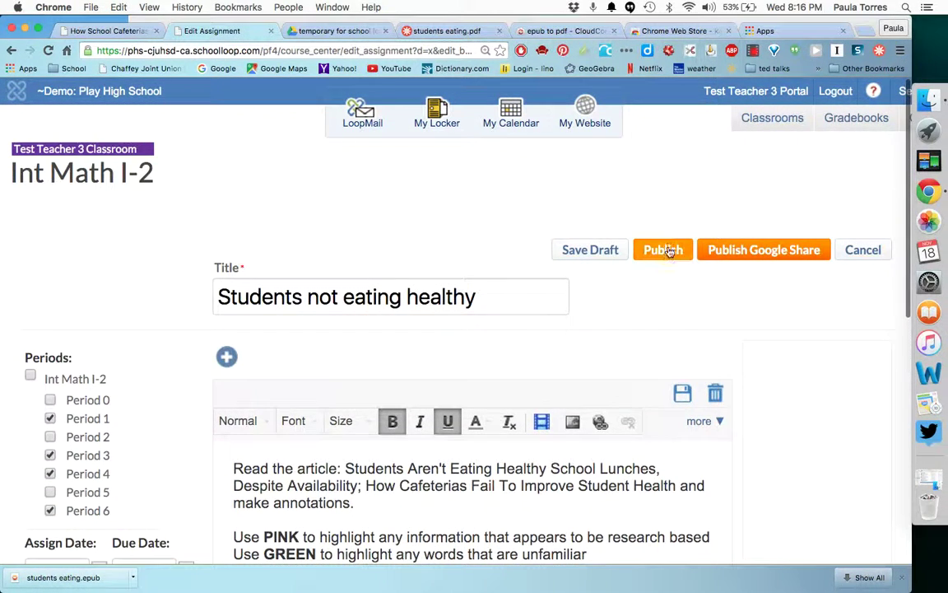
click(669, 252)
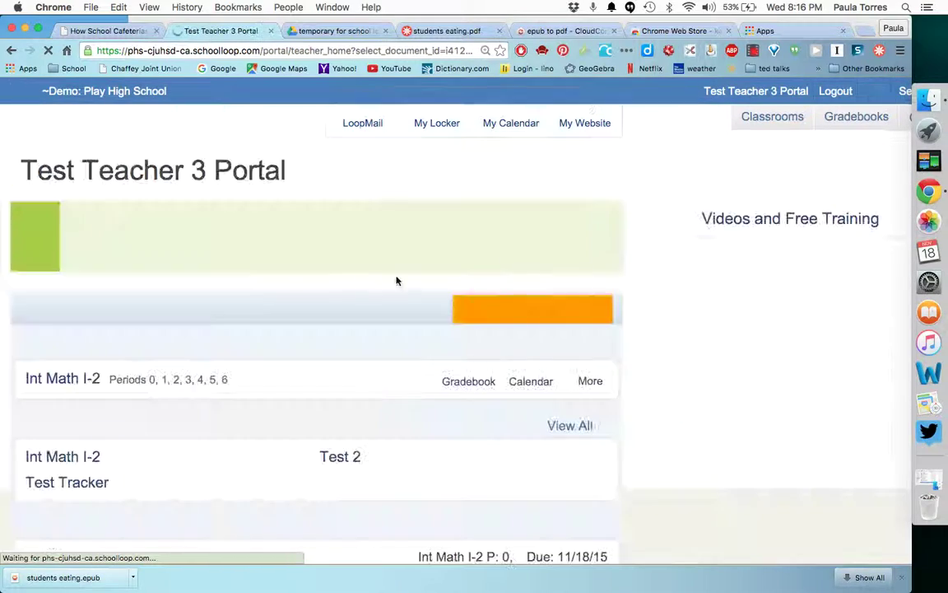
scroll(247, 393, down, 15)
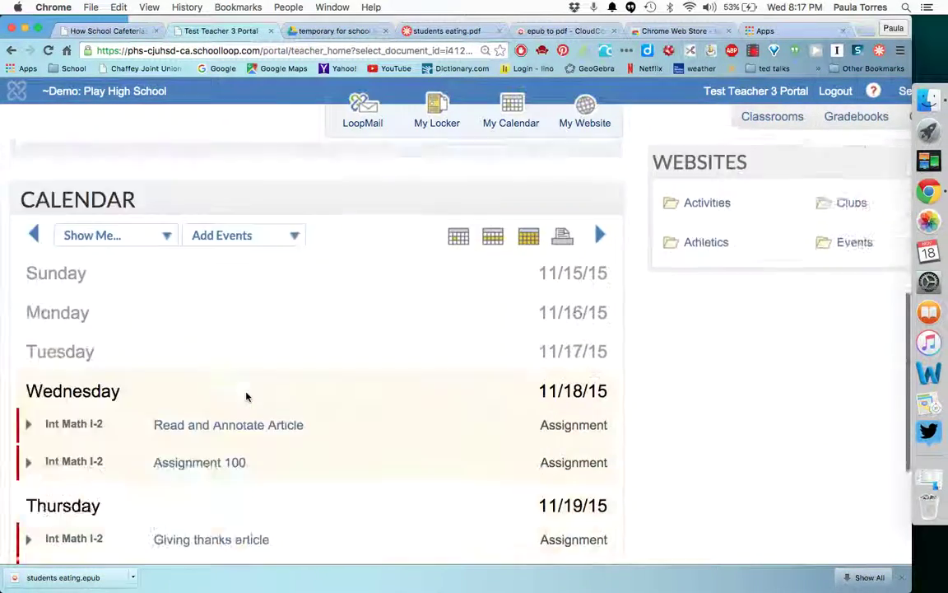
scroll(247, 397, down, 3)
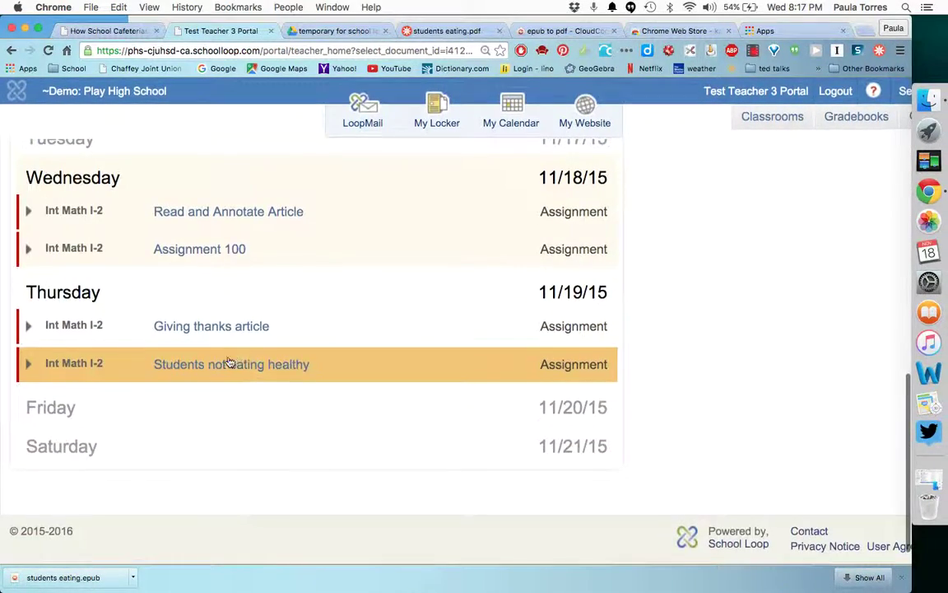
click(228, 368)
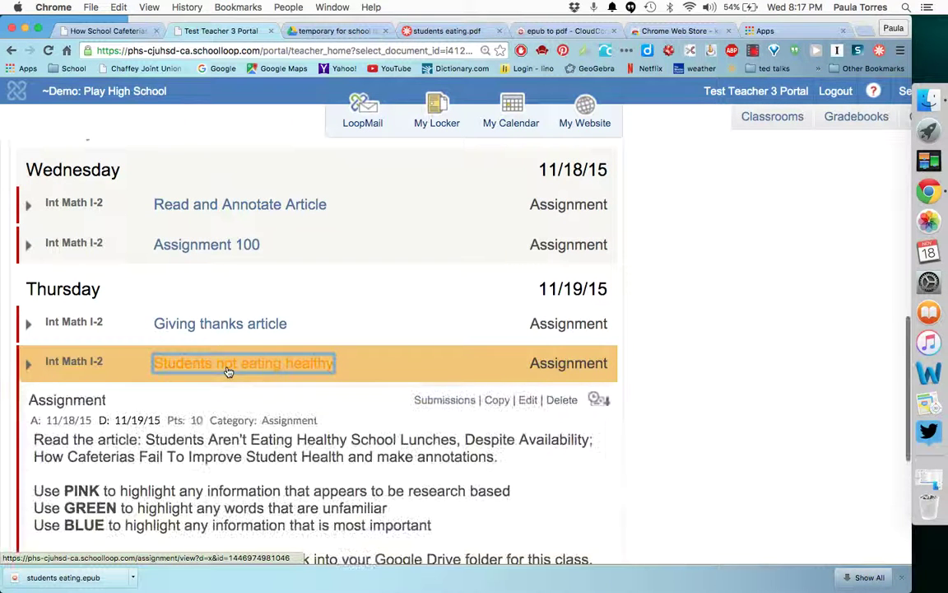
scroll(228, 459, down, 5)
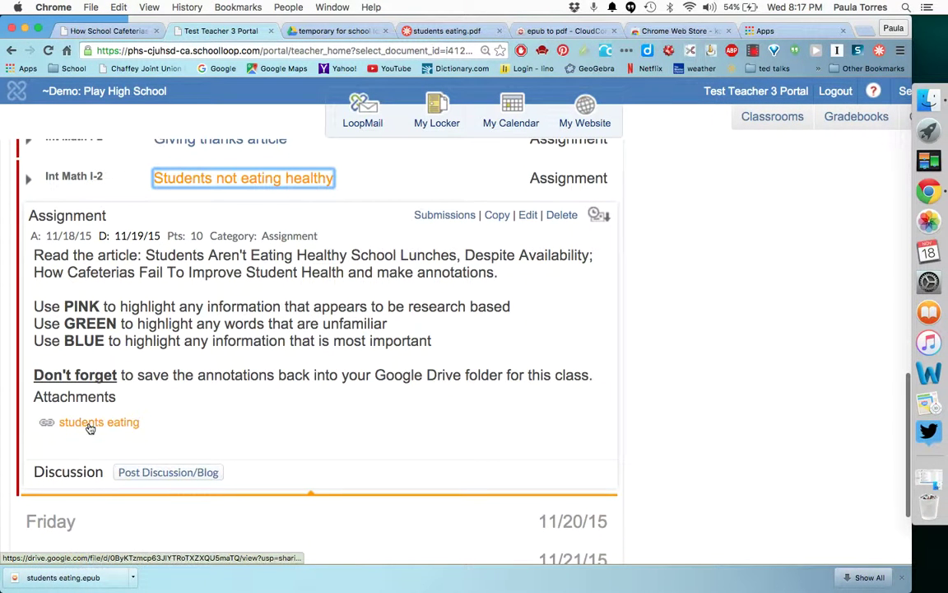
Open the assignment's "students eating" attachment and open the PDF with Kami
click(95, 424)
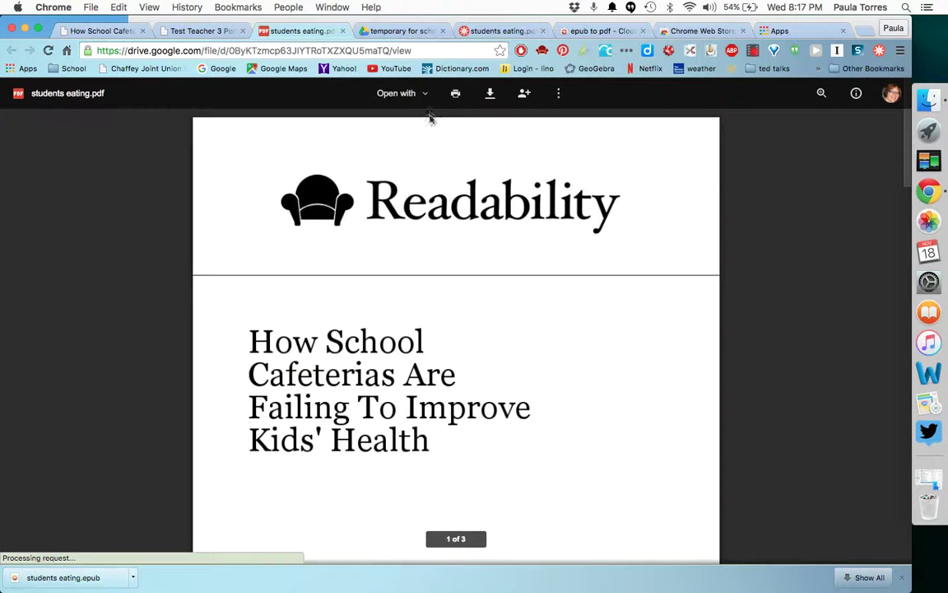
click(422, 94)
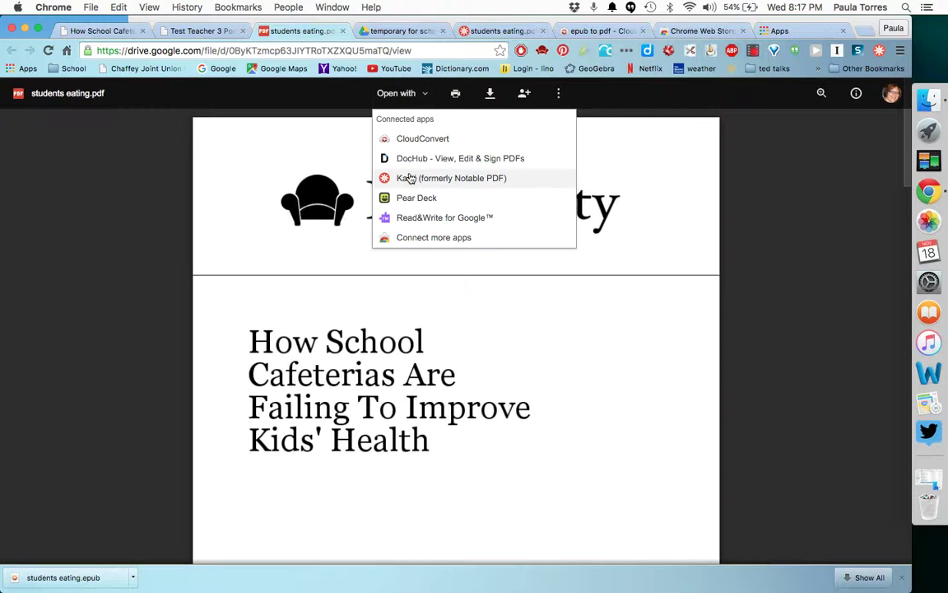